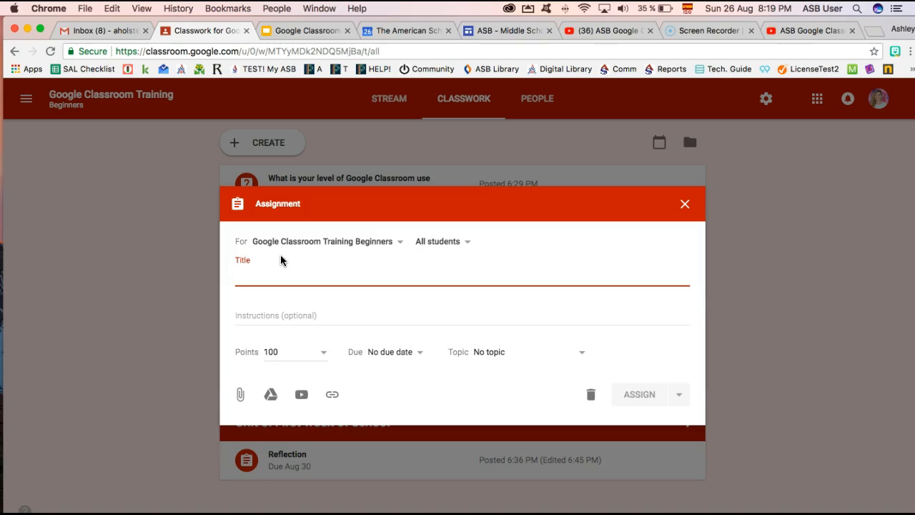
# Title the new assignment "Things I like about Classroom"
pyautogui.write('Things ')
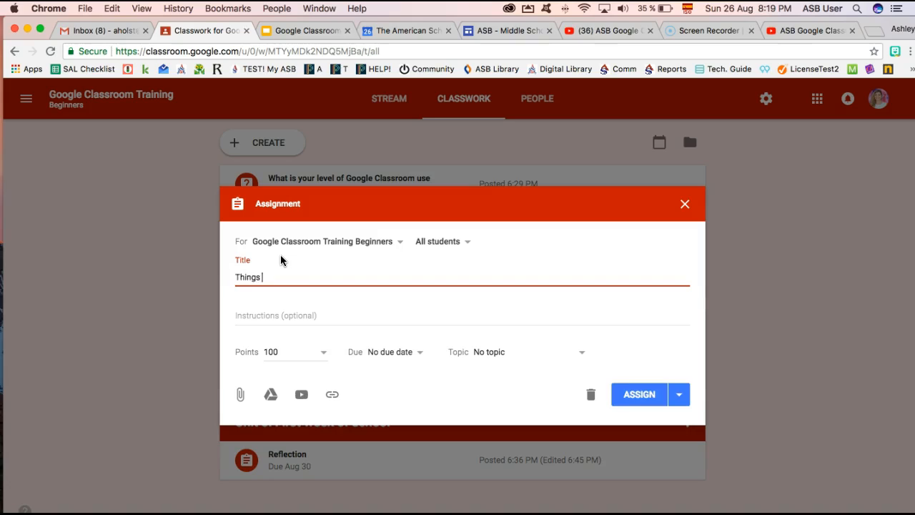
pyautogui.write('I like about Classroom')
pyautogui.press('Tab')
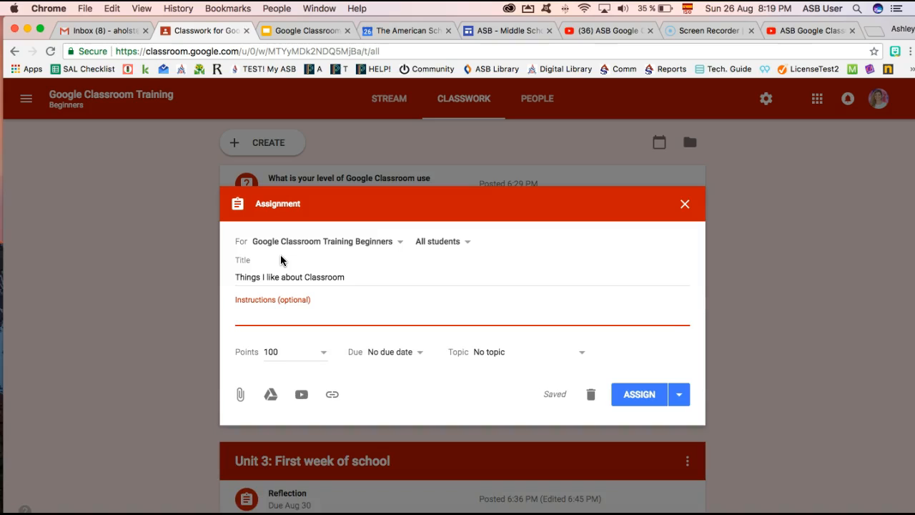
# Enter the assignment instructions "Complete the Google Doc, and then attach a video you find online showing a new feature of Classroom."
pyautogui.write('Complete the Go')
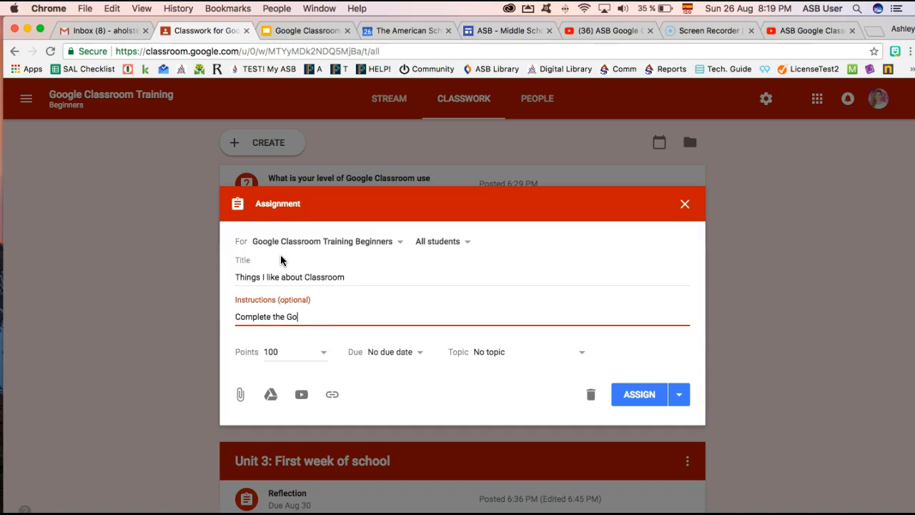
pyautogui.write('ogle Doc, and then attache')
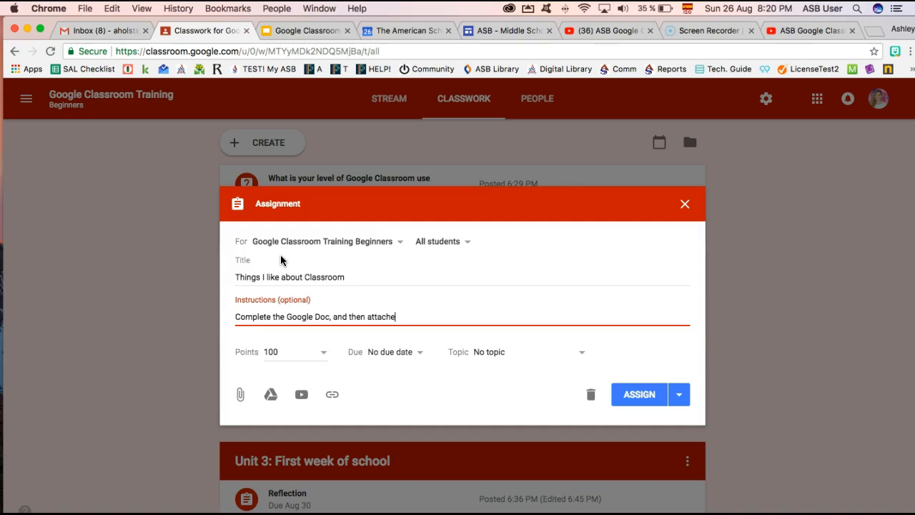
pyautogui.press('BackSpace')
pyautogui.write(' a video you find online ab')
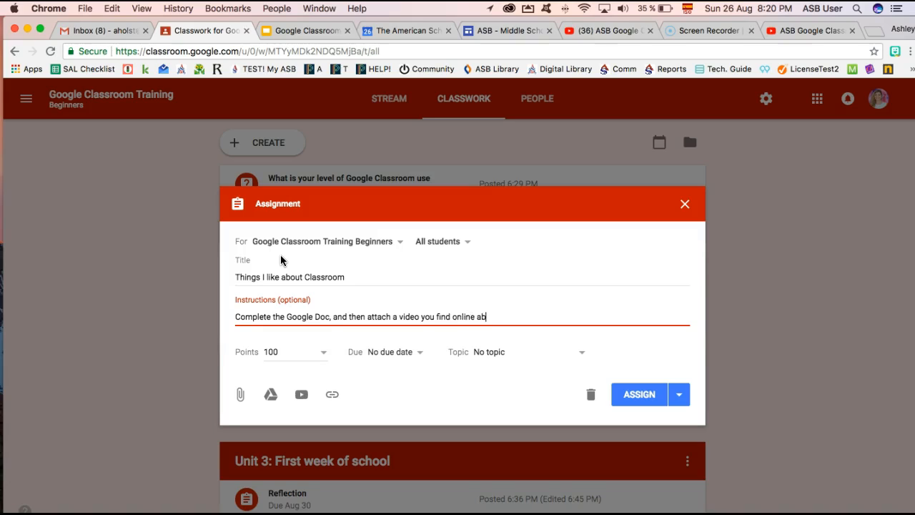
pyautogui.press('BackSpace')
pyautogui.press('BackSpace')
pyautogui.write('showing a new feature of Clss')
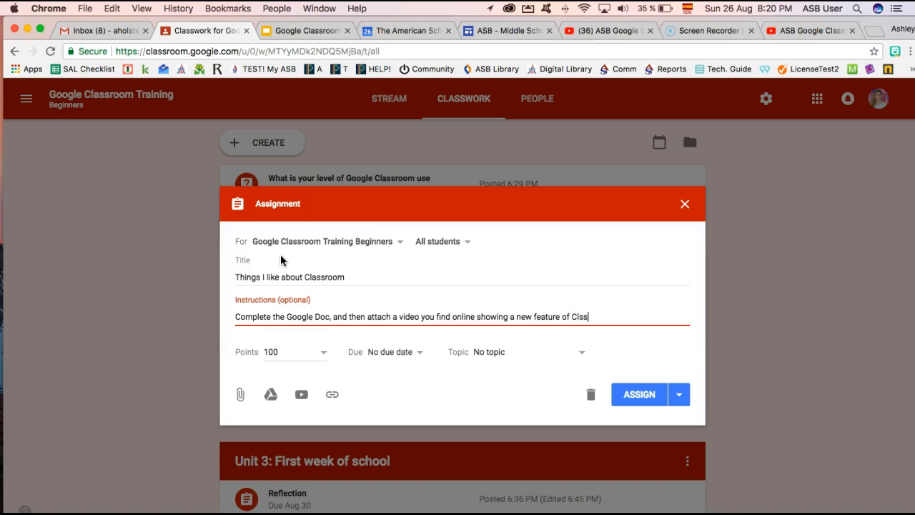
pyautogui.press('BackSpace')
pyautogui.press('BackSpace')
pyautogui.write('assroom.')
pyautogui.moveTo(234, 317); pyautogui.dragTo(327, 314)
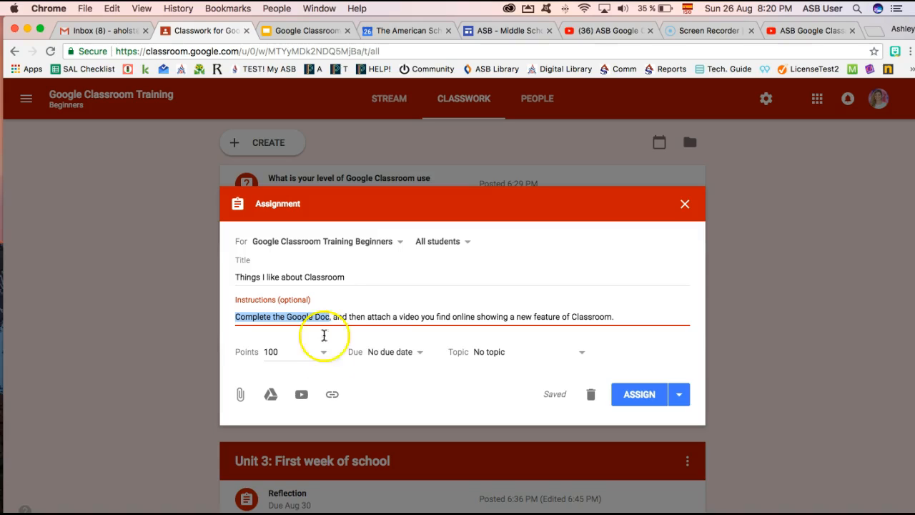
# Set the assignment's points to 4
pyautogui.click(254, 352)
pyautogui.write('4')
pyautogui.press('Tab')
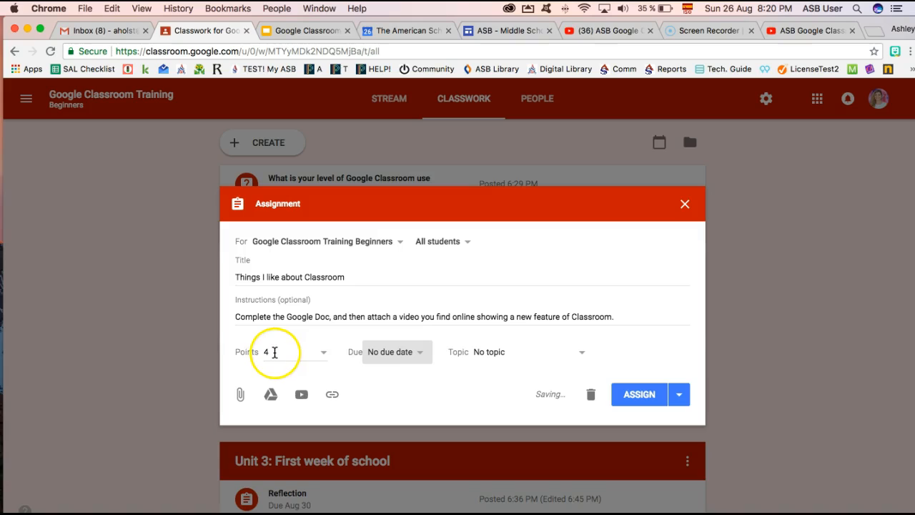
pyautogui.click(393, 353)
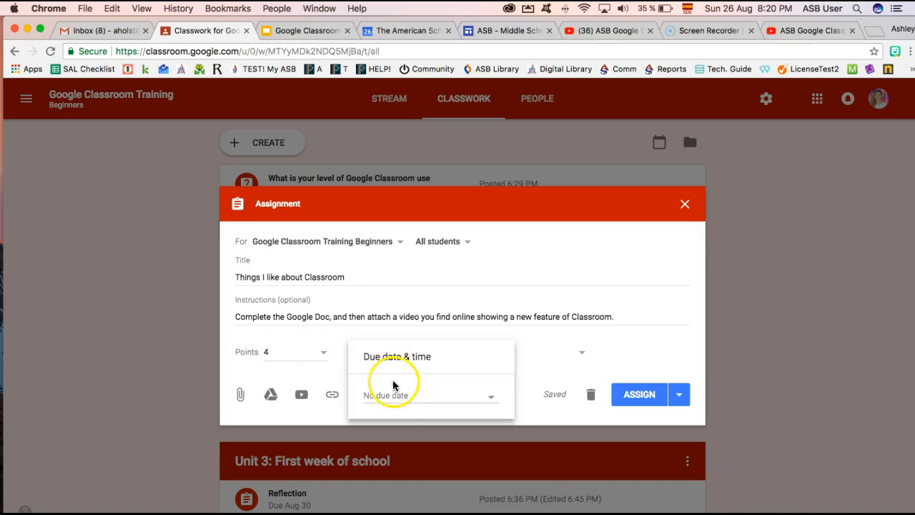
pyautogui.click(397, 396)
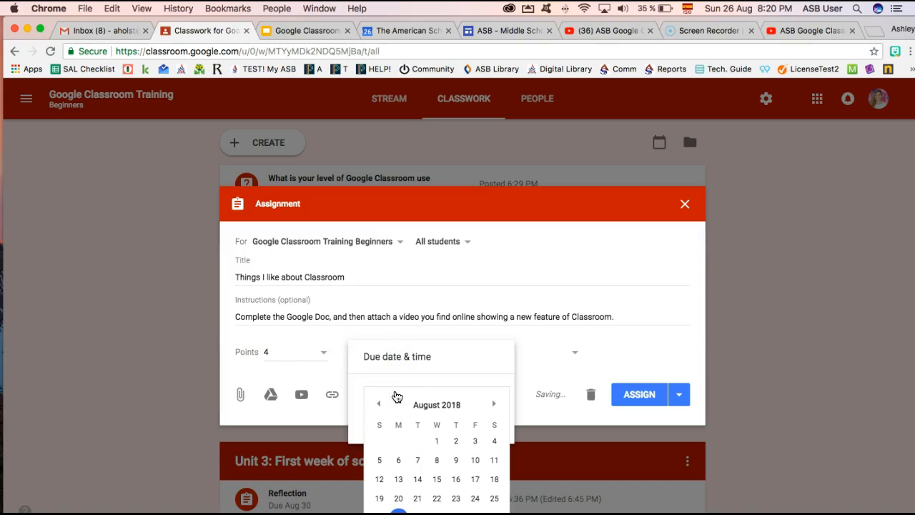
pyautogui.scroll(-1, 397, 396)
pyautogui.scroll(1, 397, 397)
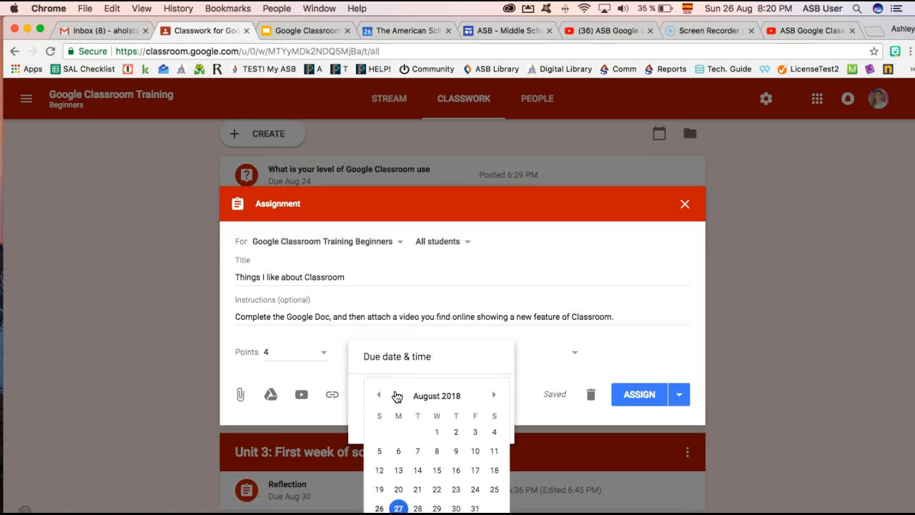
pyautogui.click(335, 313)
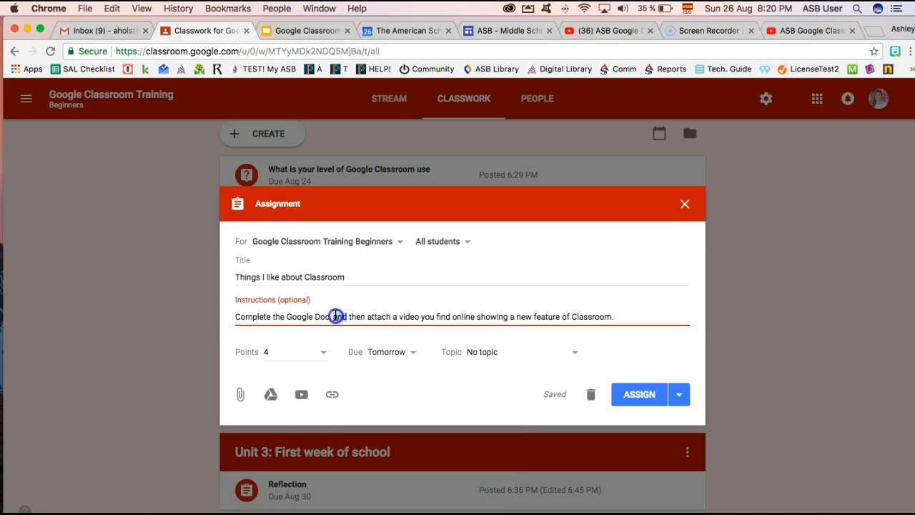
pyautogui.tripleClick(335, 312)
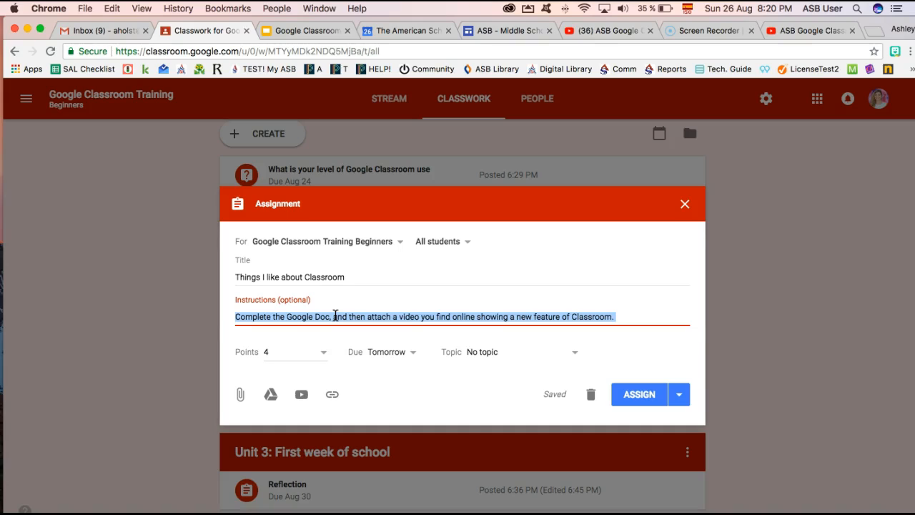
# Set the assignment's due date to Aug 30, 2018 and its topic to "Unit 1: Learning Google Classroom"
pyautogui.click(376, 352)
pyautogui.click(400, 401)
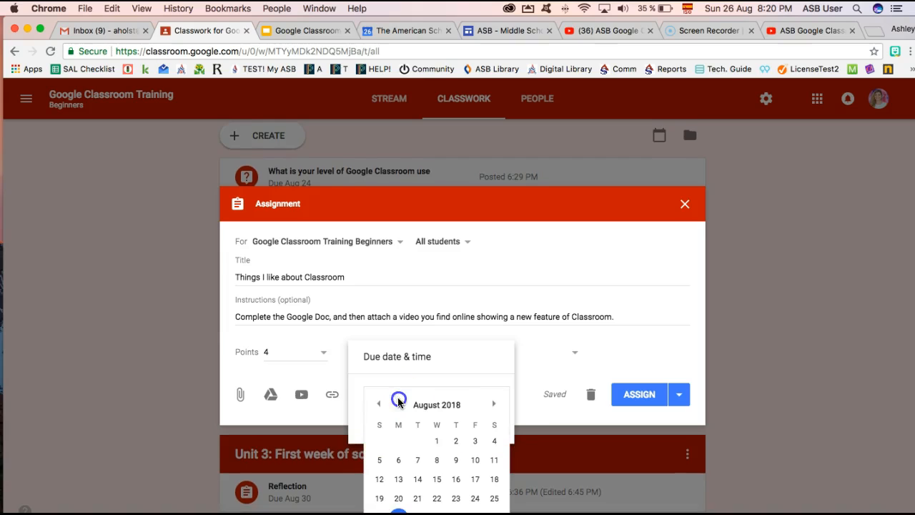
pyautogui.scroll(-2, 442, 478)
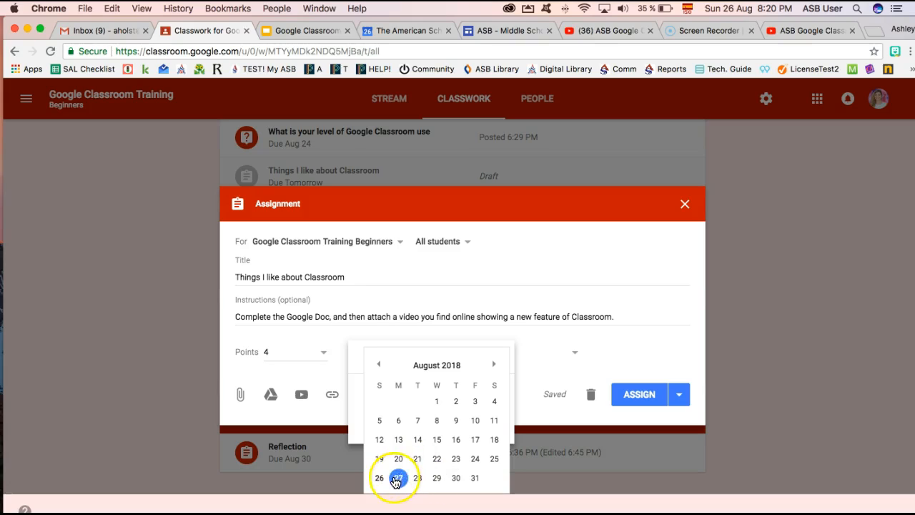
pyautogui.click(456, 478)
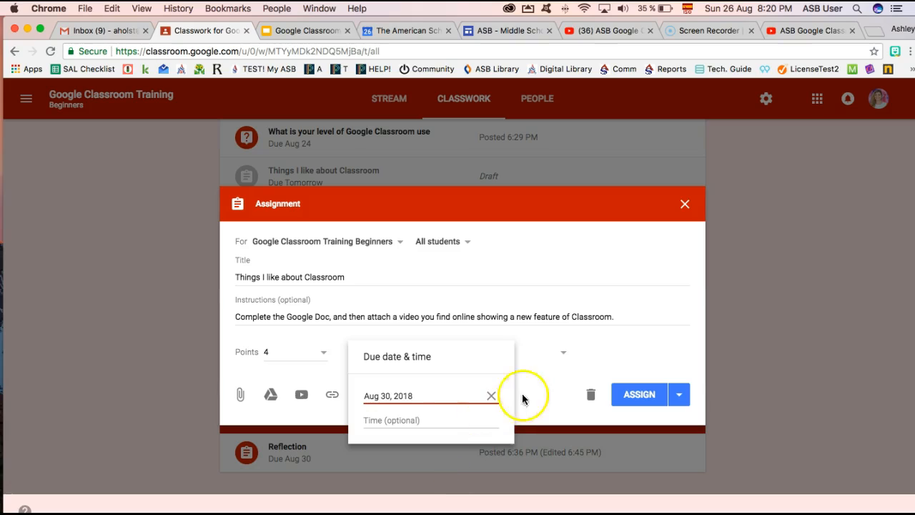
pyautogui.click(601, 356)
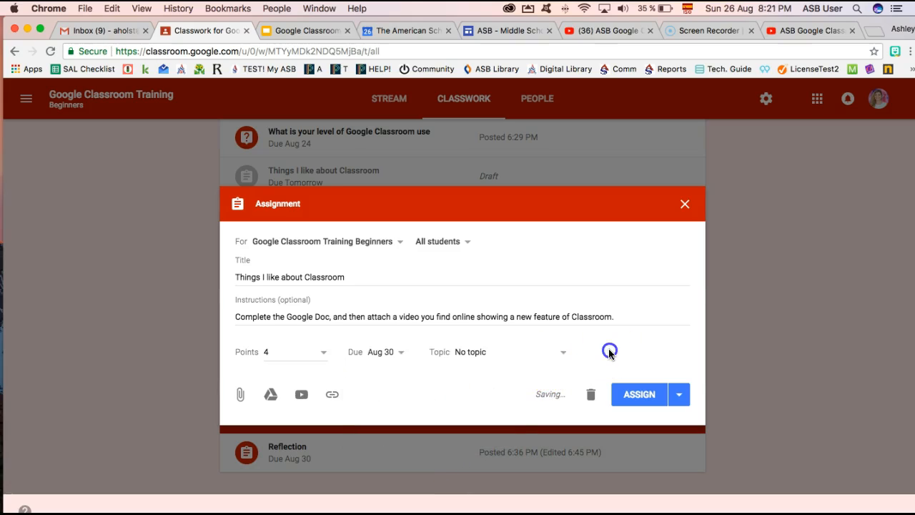
pyautogui.click(480, 353)
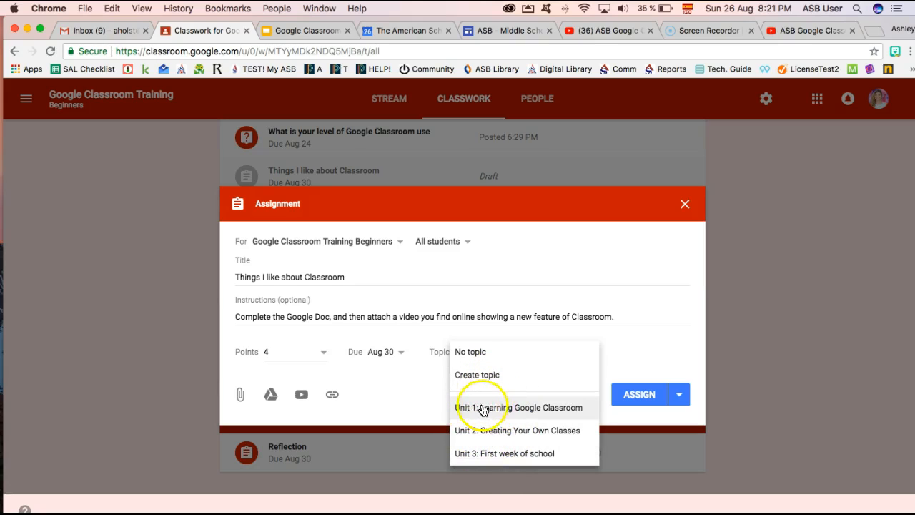
pyautogui.click(522, 407)
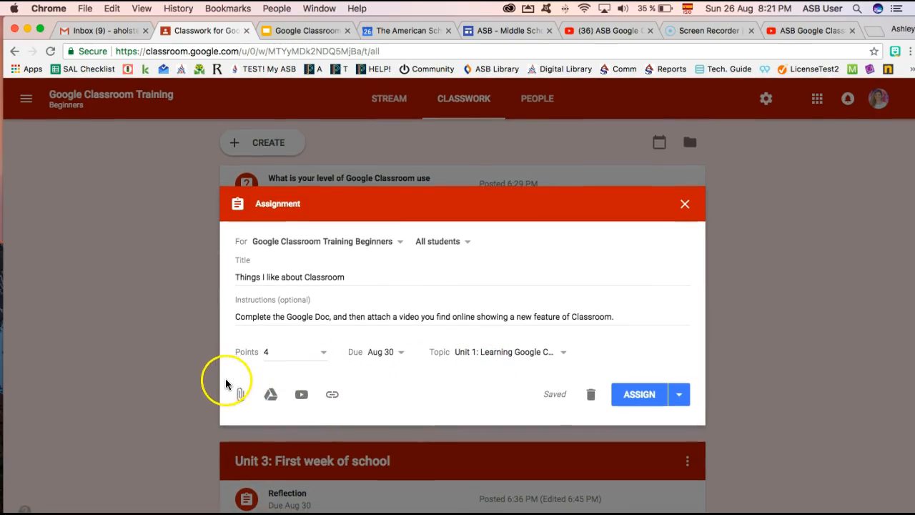
# Attach the image "Screen Shot 2018-08-26 at 17.23.20" from the computer's Desktop folder to the assignment
pyautogui.click(243, 395)
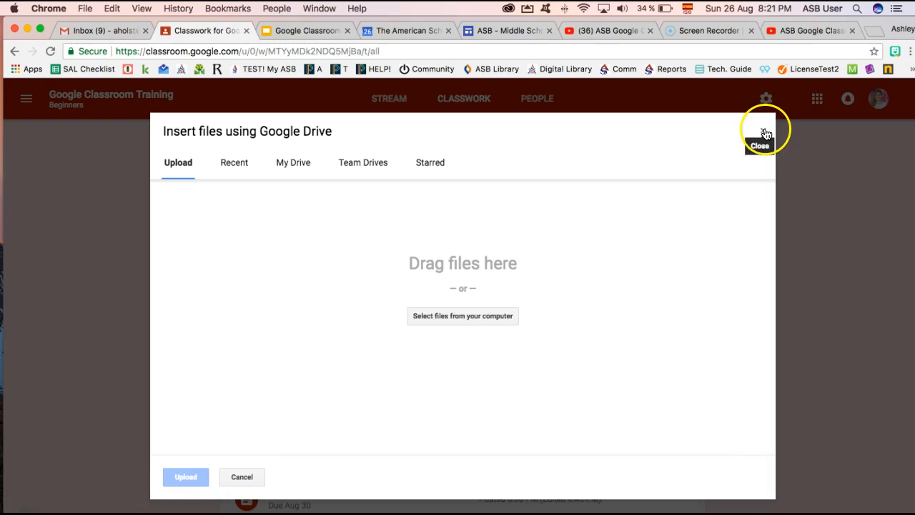
pyautogui.click(467, 318)
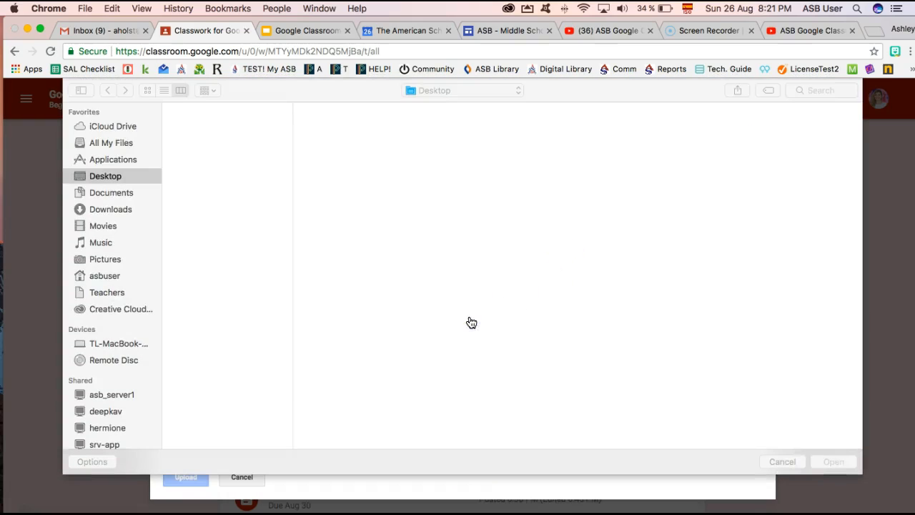
pyautogui.click(221, 126)
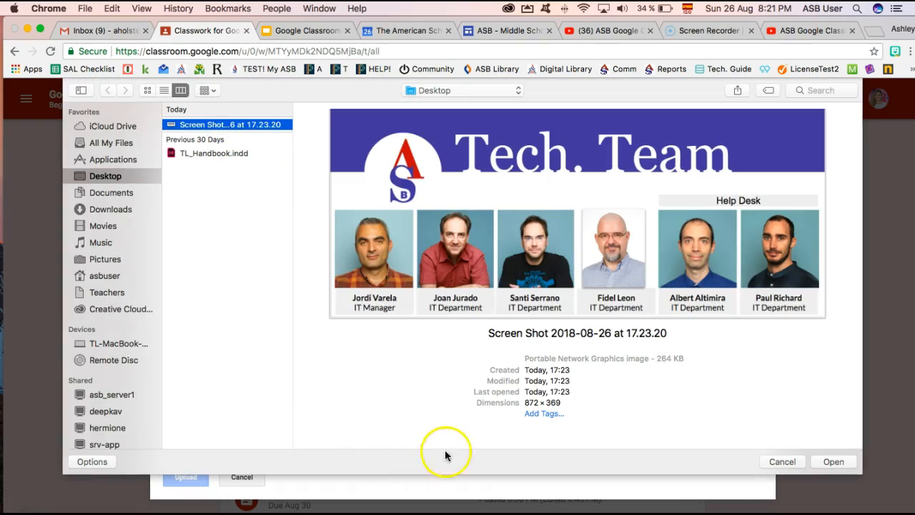
pyautogui.click(838, 461)
pyautogui.click(186, 477)
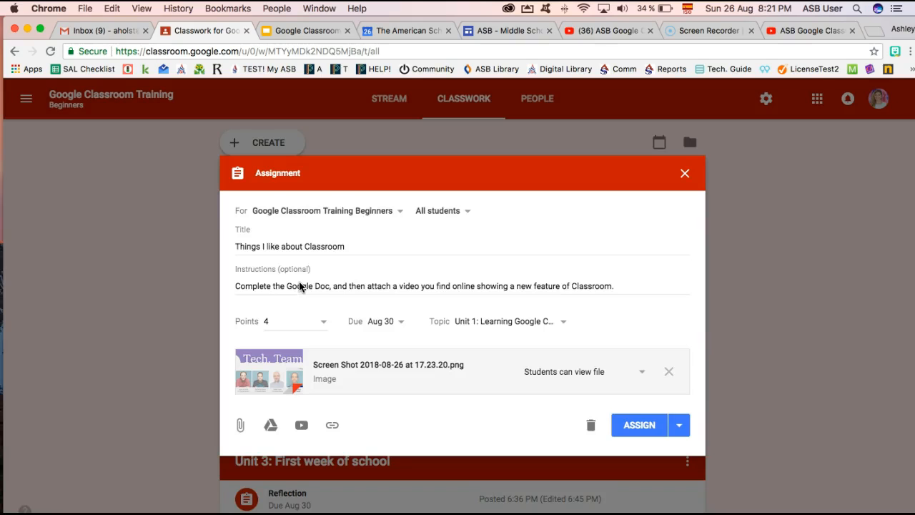
pyautogui.click(575, 378)
pyautogui.click(575, 378)
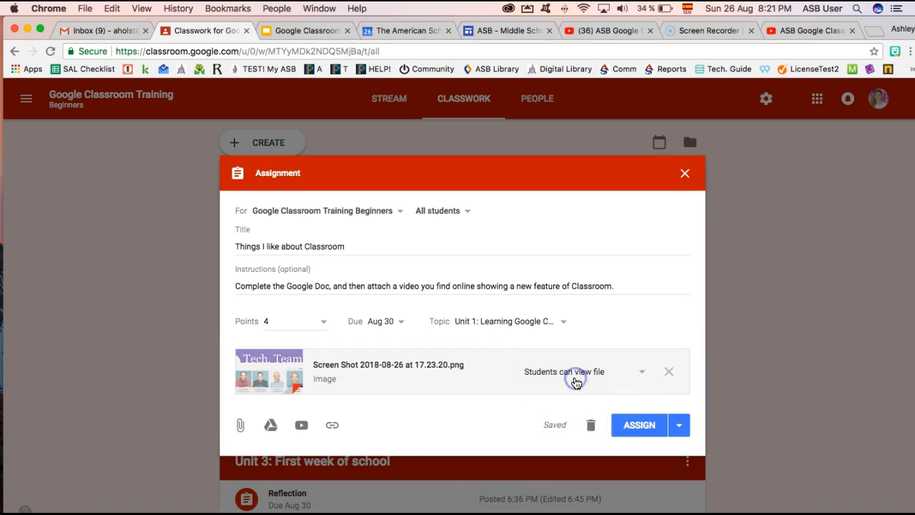
# Attach the Google Doc "What's New in Classroom" from the recent Drive files and set it to make a copy for each student
pyautogui.click(271, 428)
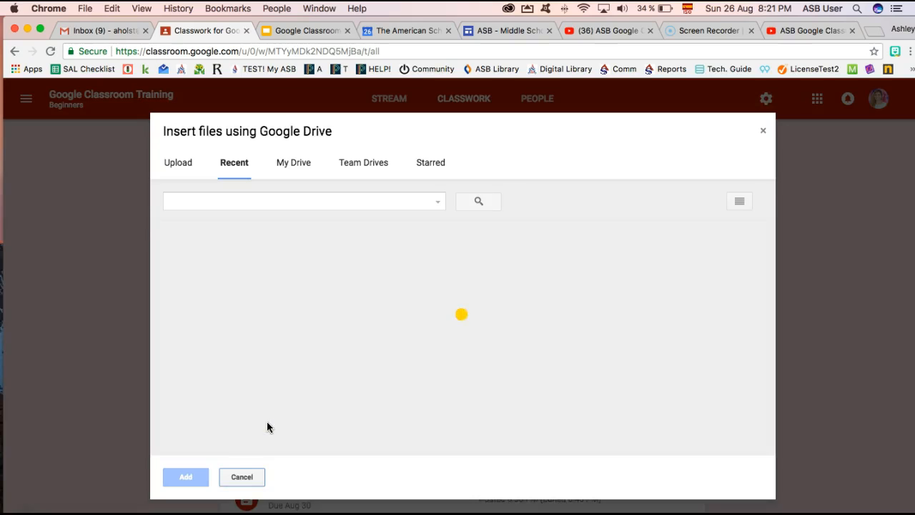
pyautogui.click(247, 170)
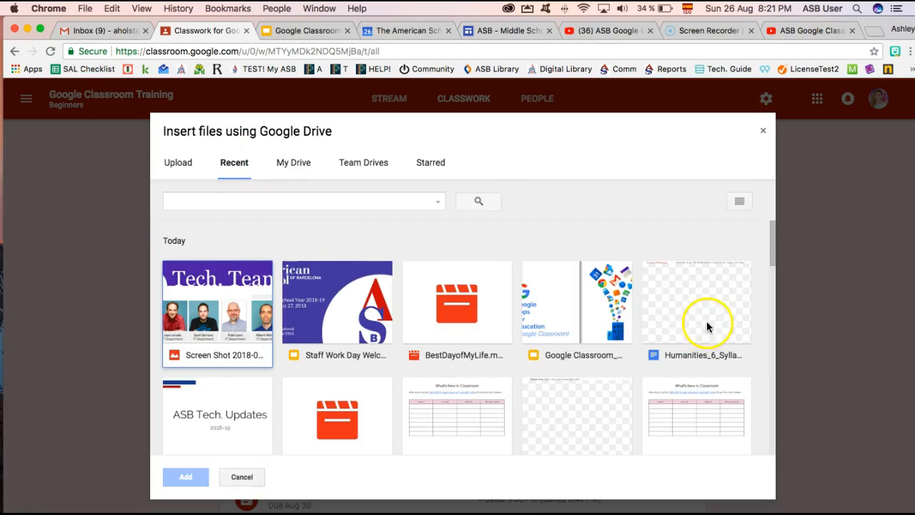
pyautogui.scroll(-3, 706, 322)
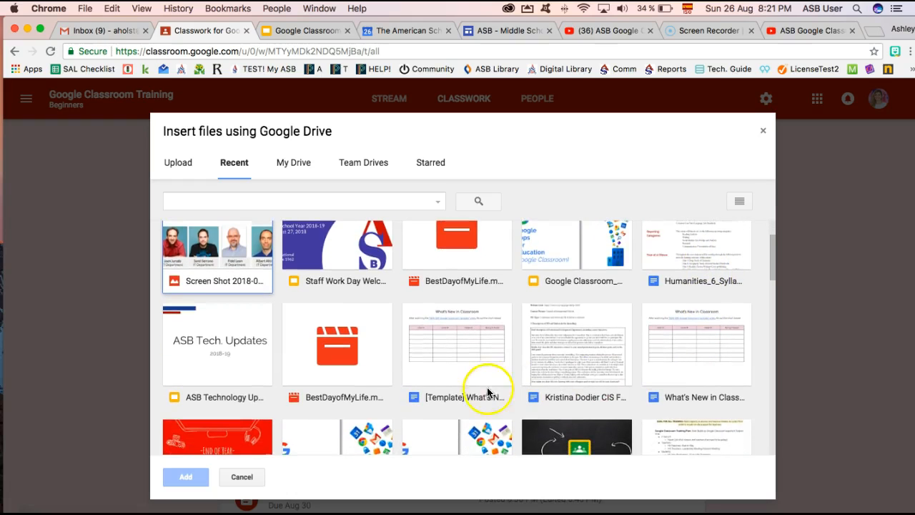
pyautogui.click(487, 392)
pyautogui.click(694, 375)
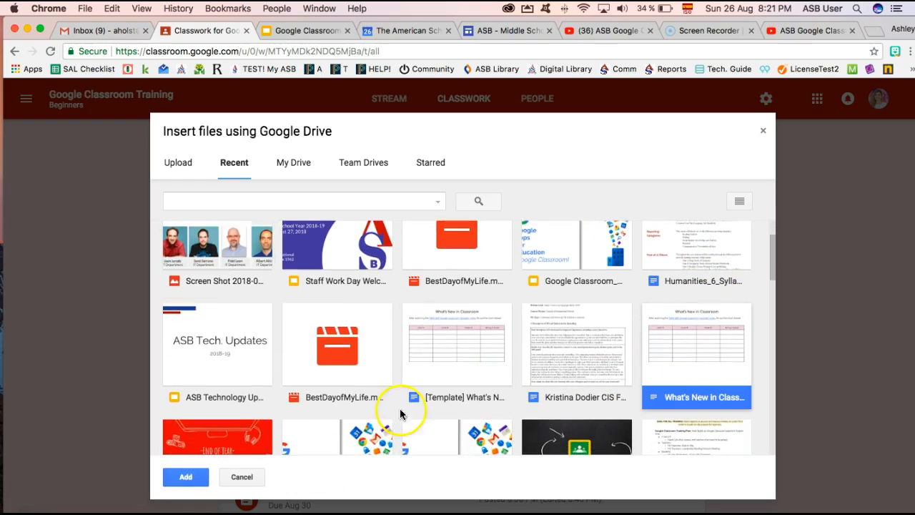
pyautogui.click(188, 478)
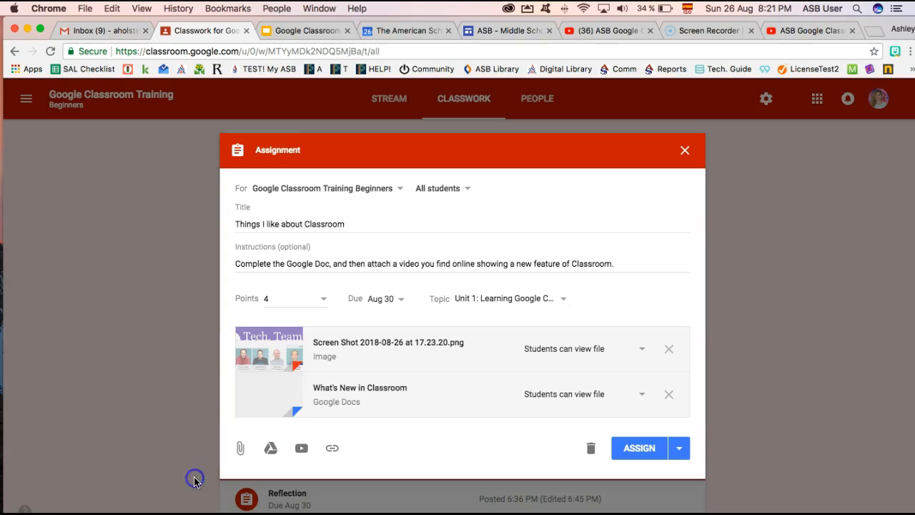
pyautogui.click(581, 394)
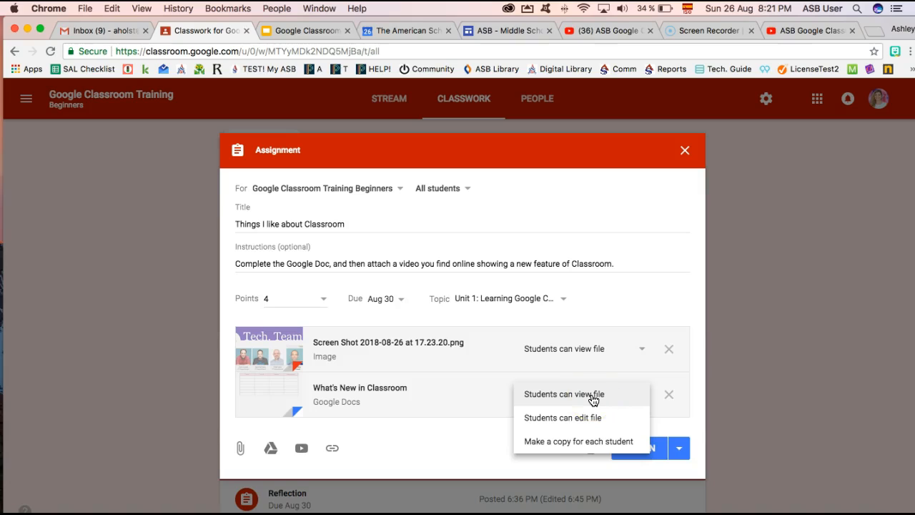
pyautogui.click(620, 443)
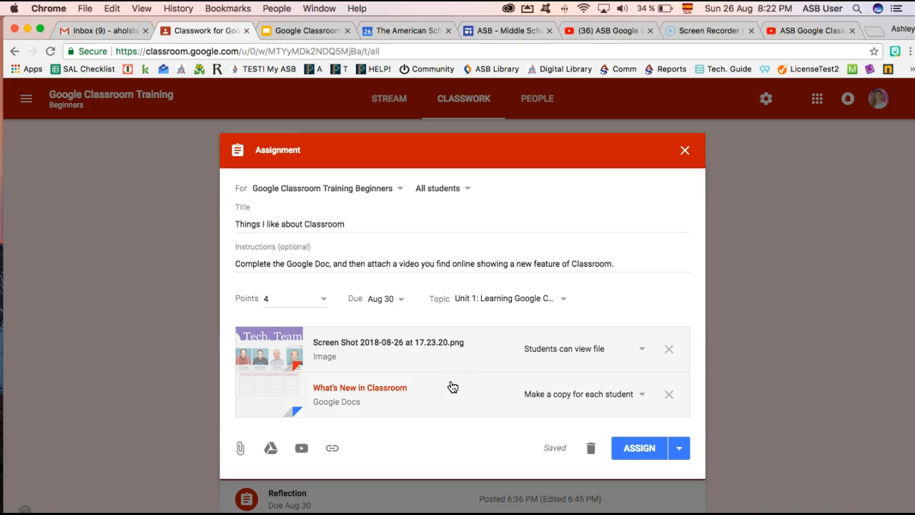
# Search YouTube for "google classroom" to find a video to insert into the assignment
pyautogui.click(301, 447)
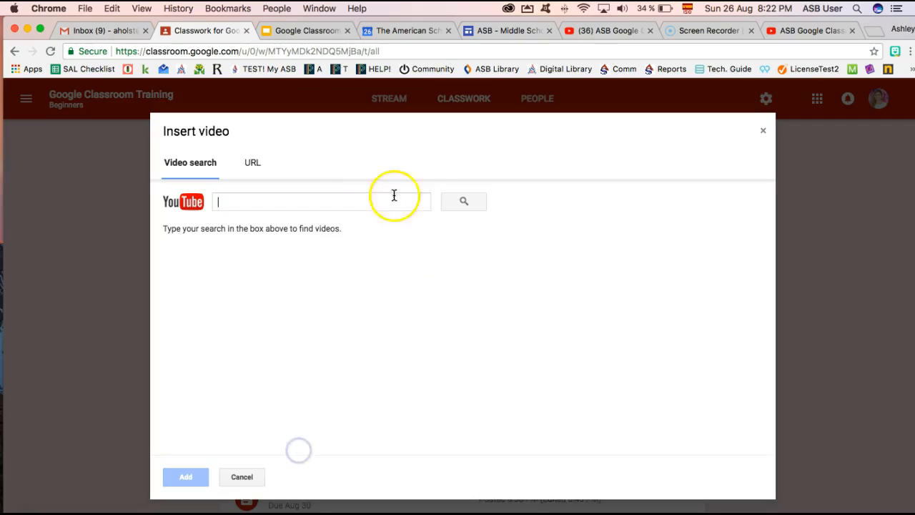
pyautogui.click(300, 203)
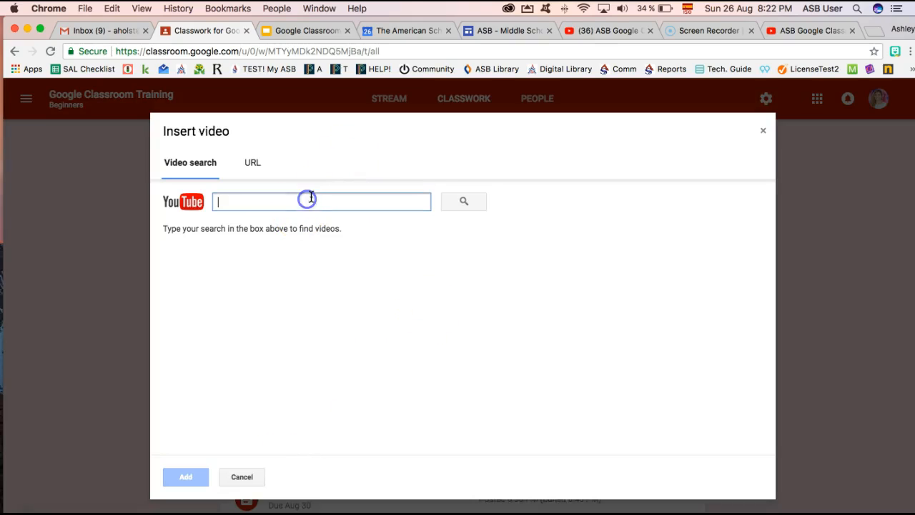
pyautogui.write('google classroom')
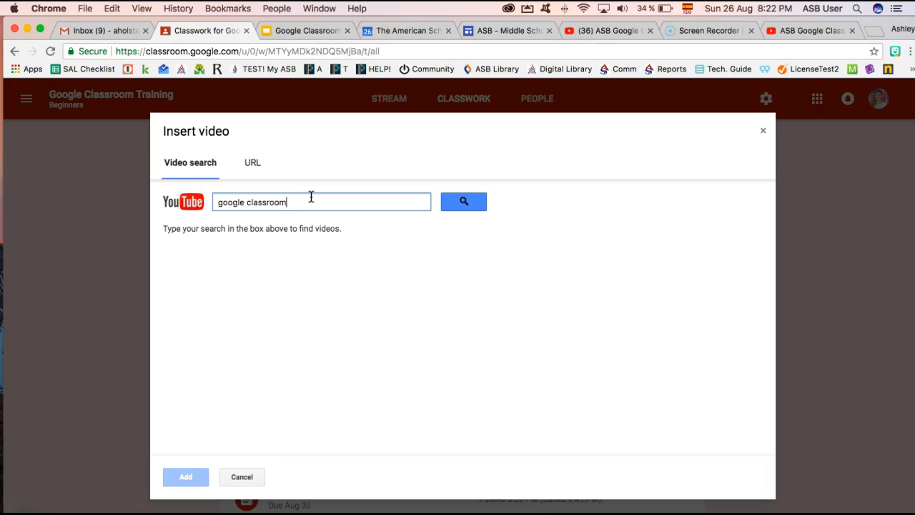
pyautogui.press('Return')
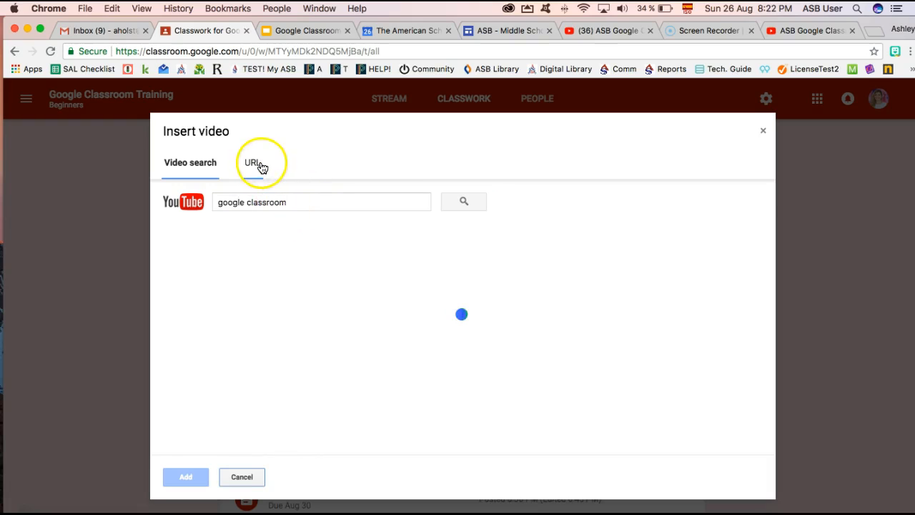
# Add the YouTube video "Getting Started with Google Classroom 2017" from the search results to the assignment
pyautogui.click(279, 387)
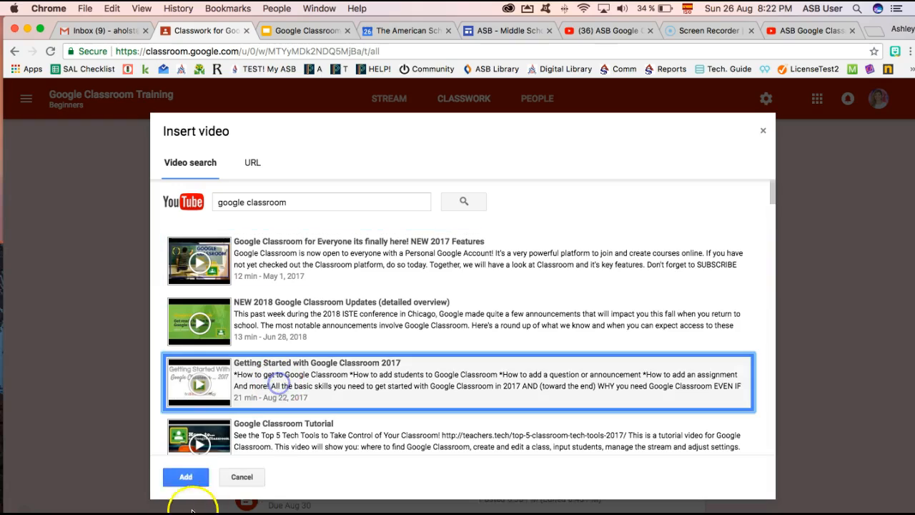
pyautogui.click(186, 477)
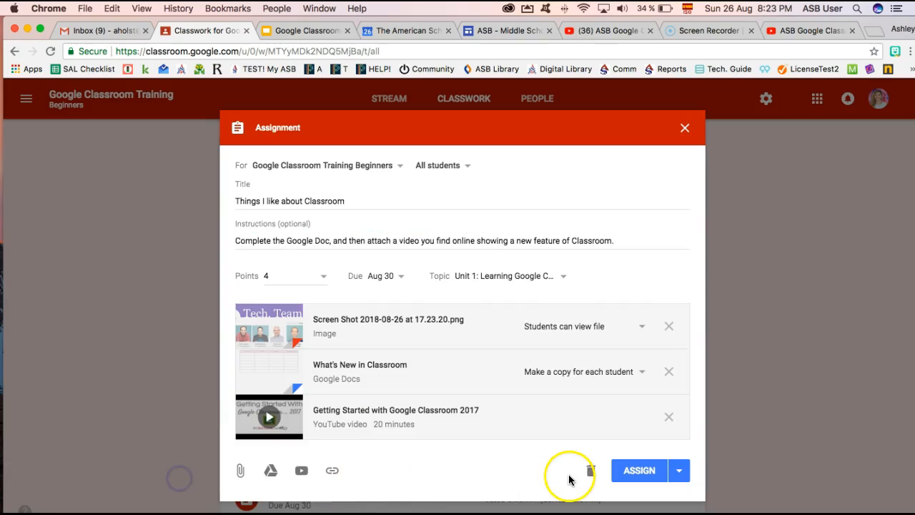
pyautogui.click(333, 471)
pyautogui.write('w')
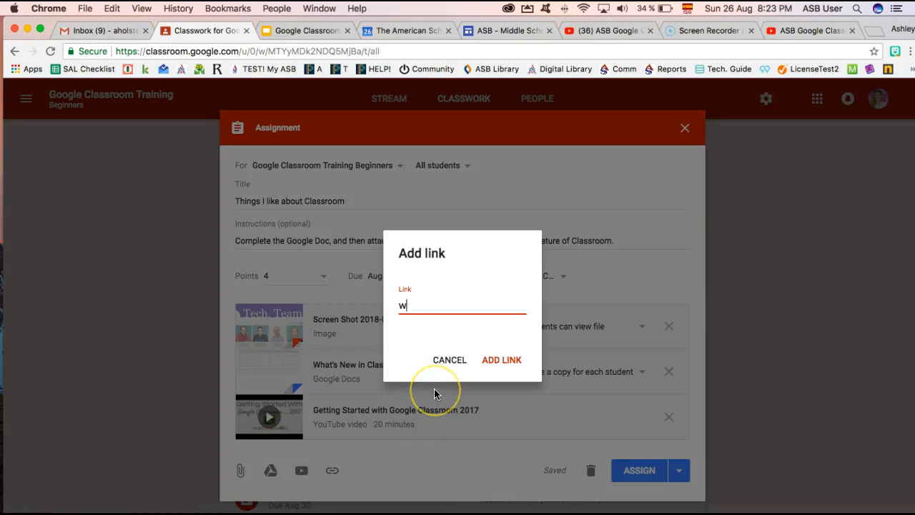
pyautogui.write('ww.msashleystech')
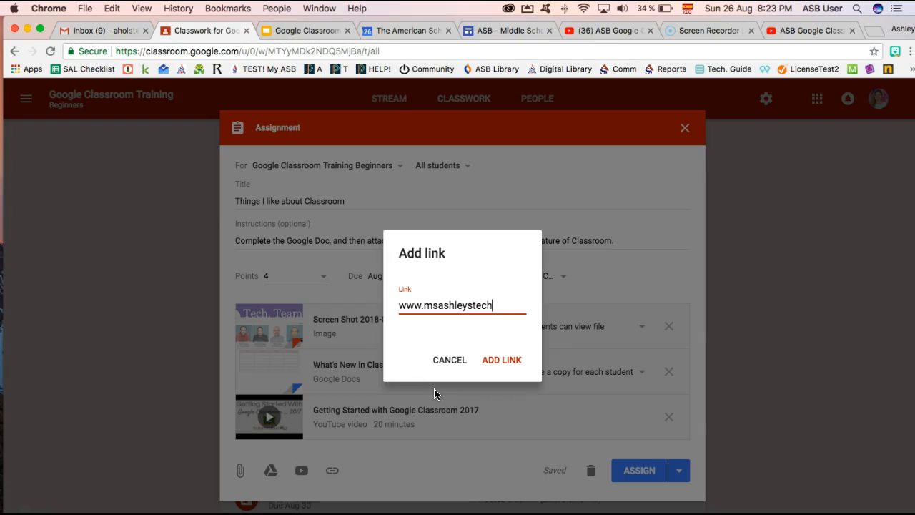
pyautogui.write('world.weebly.com')
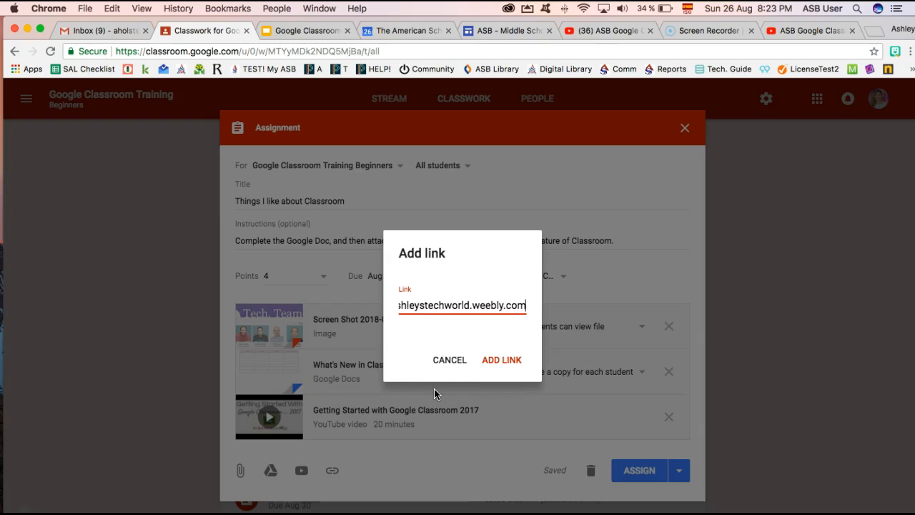
pyautogui.click(501, 363)
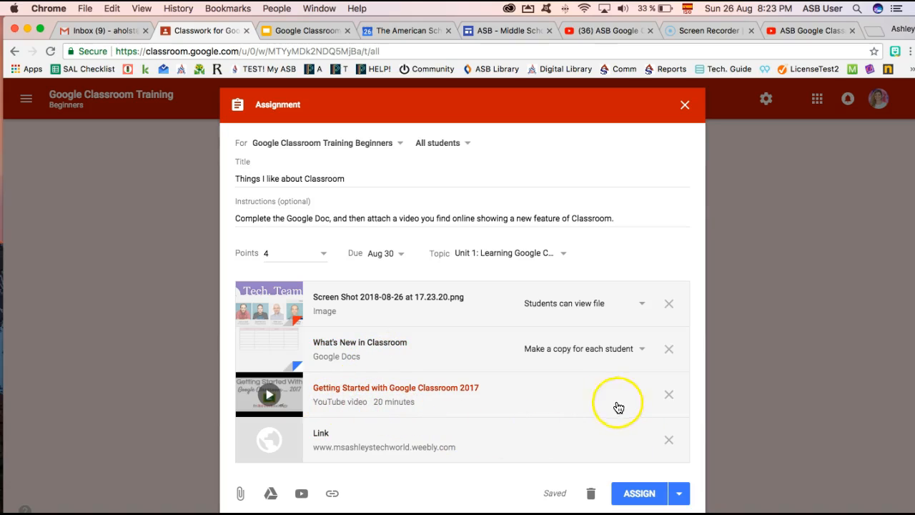
# Review the publishing options and assign "Things I like about Classroom" to the students immediately
pyautogui.click(683, 495)
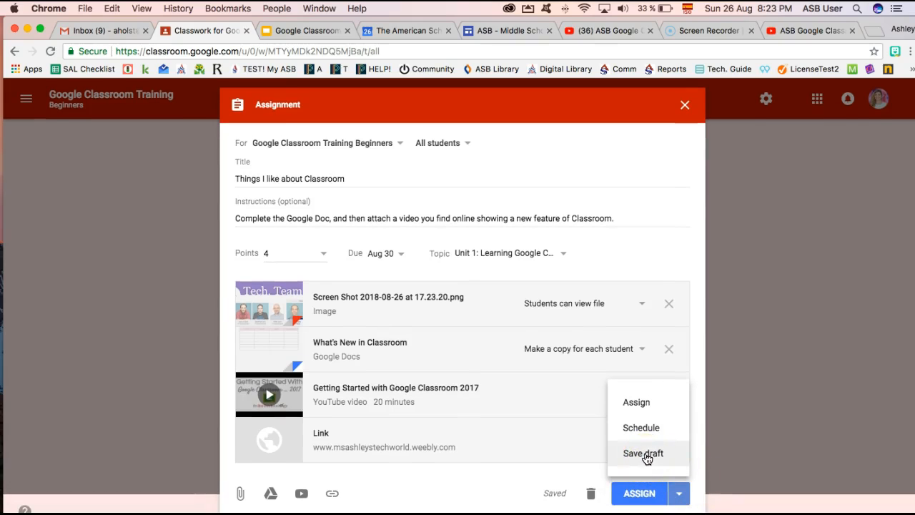
pyautogui.click(499, 487)
pyautogui.click(680, 493)
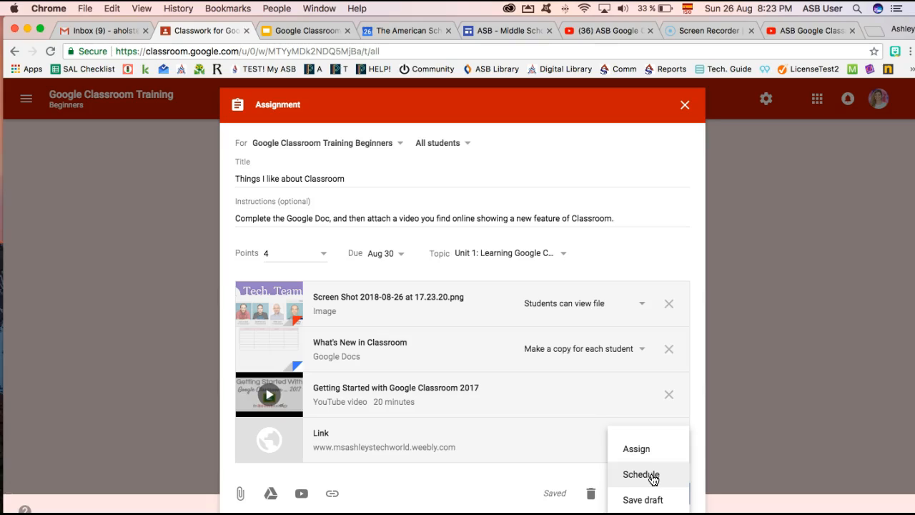
pyautogui.click(635, 477)
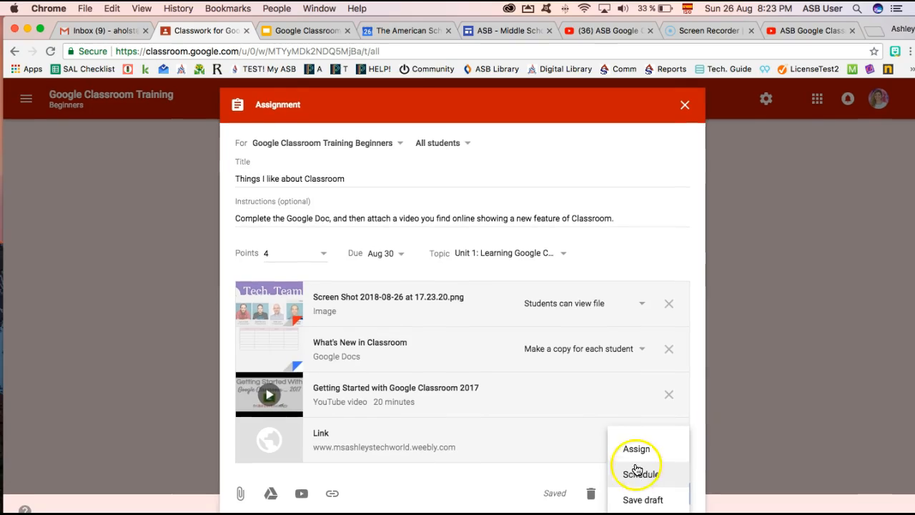
pyautogui.click(641, 453)
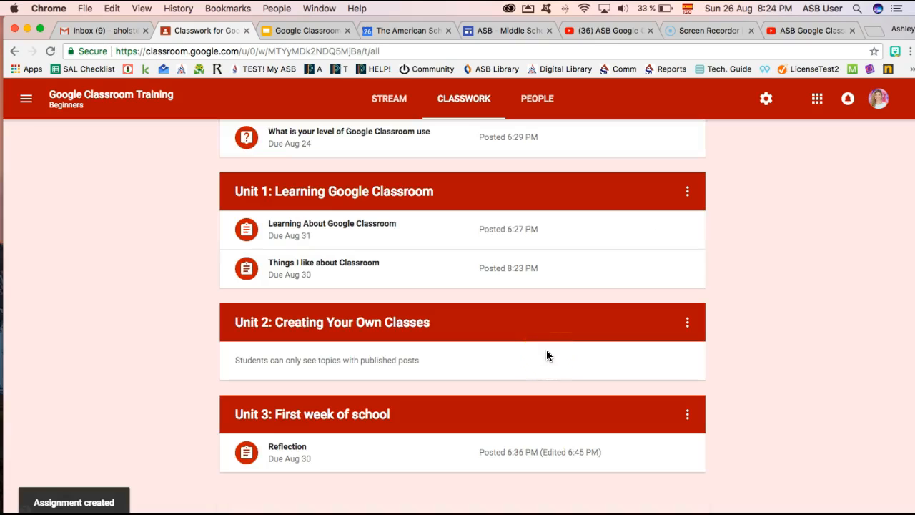
# Create a new classwork topic named "Unit 4: Test"
pyautogui.scroll(2, 715, 390)
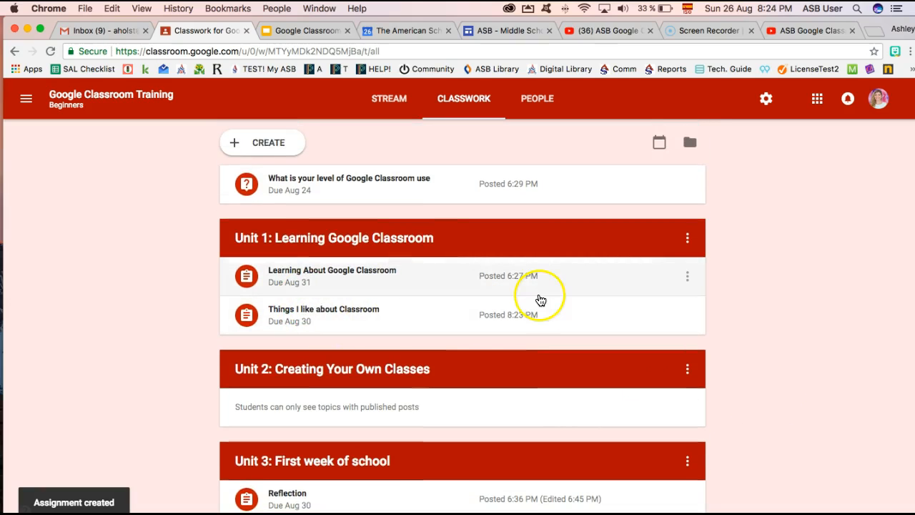
pyautogui.click(241, 142)
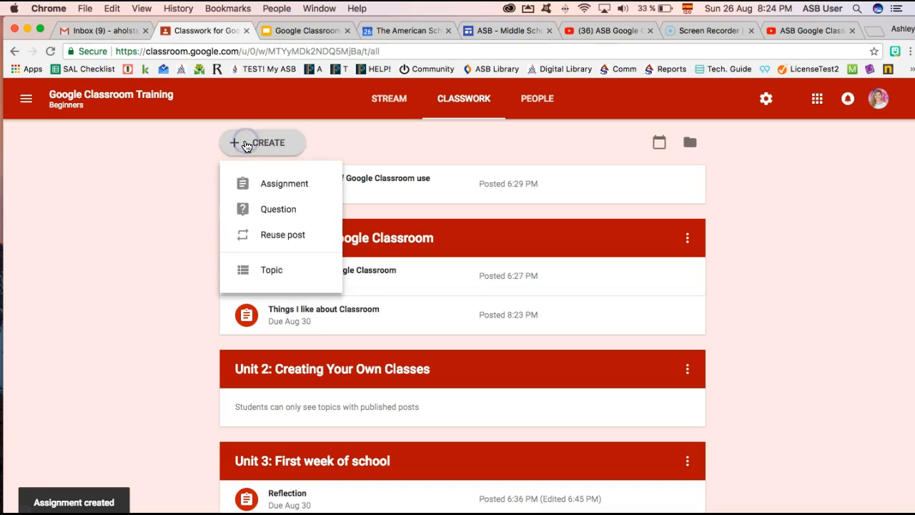
pyautogui.click(273, 277)
pyautogui.click(412, 302)
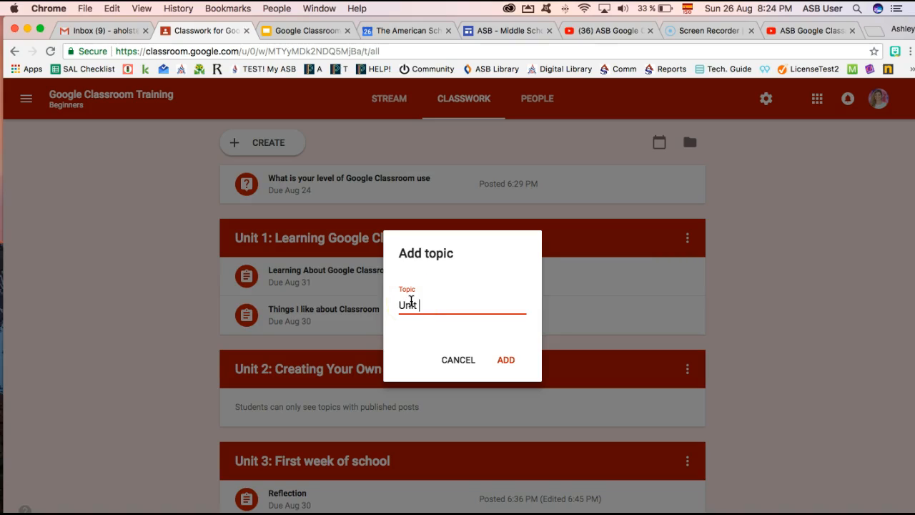
pyautogui.click(502, 360)
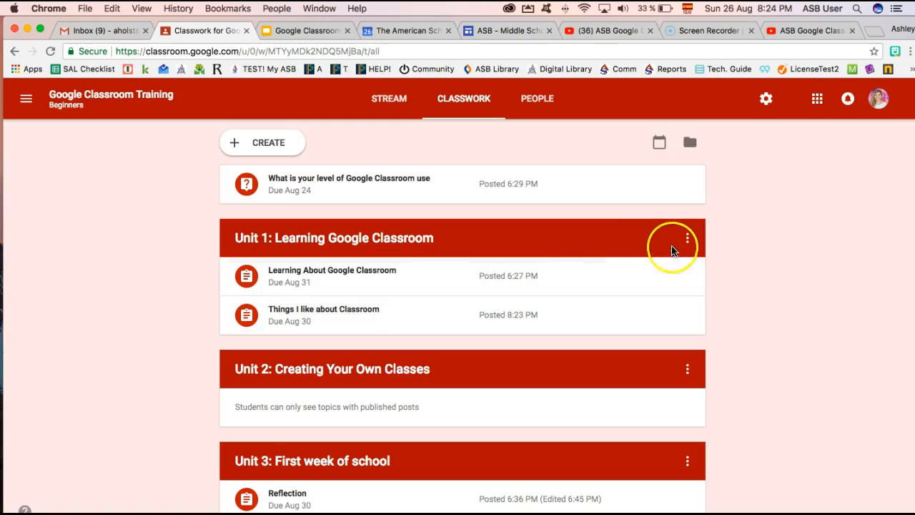
# Move the topic "Unit 4: Test" up three places so it sits above "Unit 1: Learning Google Classroom"
pyautogui.scroll(-3, 711, 230)
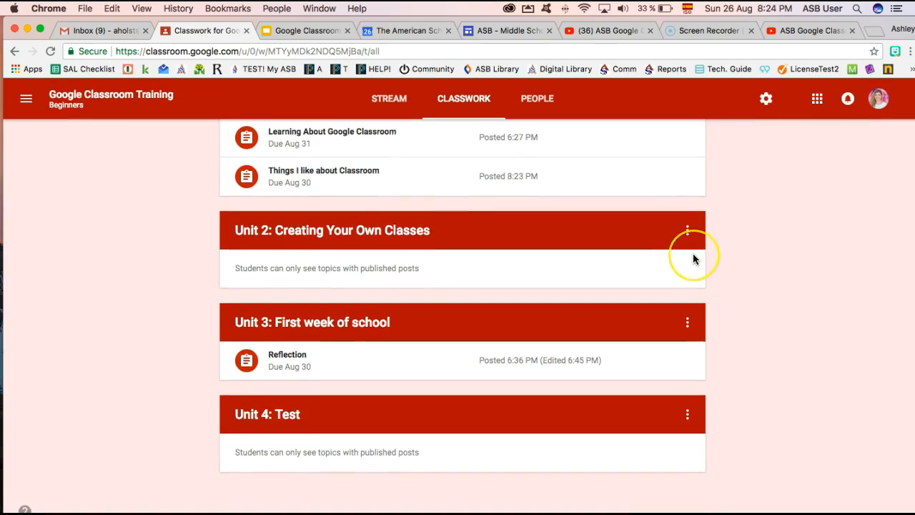
pyautogui.scroll(2, 693, 254)
pyautogui.scroll(-2, 694, 258)
pyautogui.scroll(4, 687, 256)
pyautogui.scroll(-4, 773, 353)
pyautogui.click(686, 420)
pyautogui.click(653, 471)
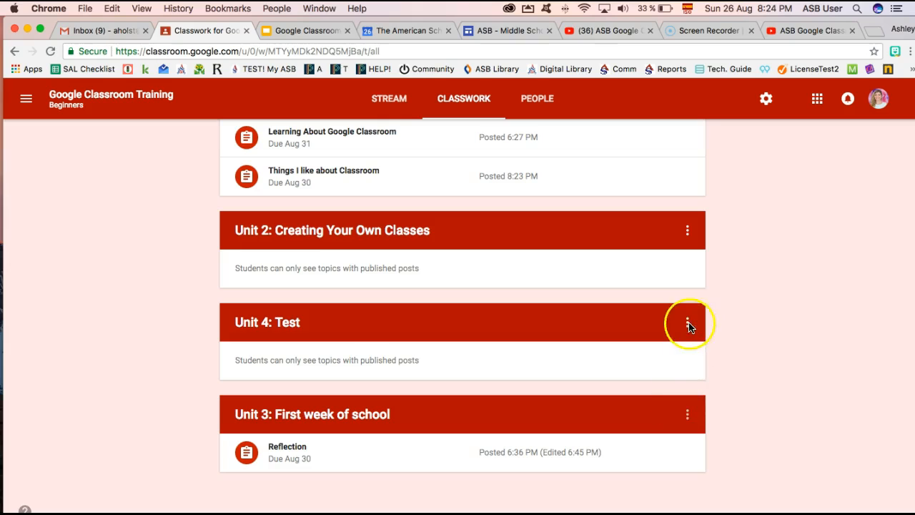
pyautogui.click(688, 323)
pyautogui.click(650, 444)
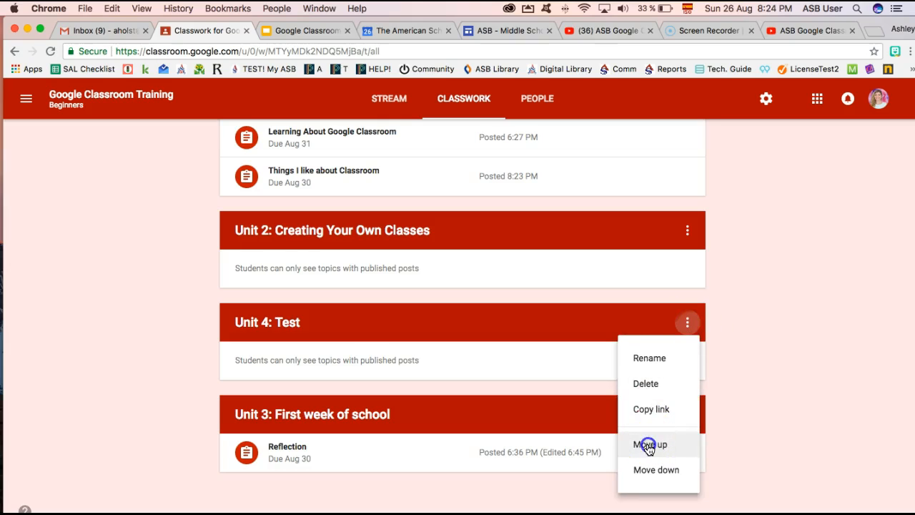
pyautogui.scroll(3, 672, 364)
pyautogui.click(688, 360)
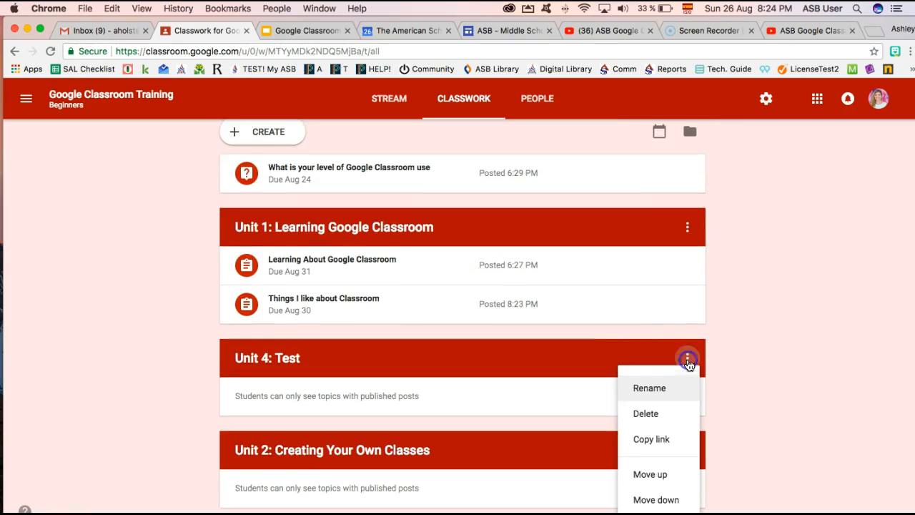
pyautogui.click(658, 475)
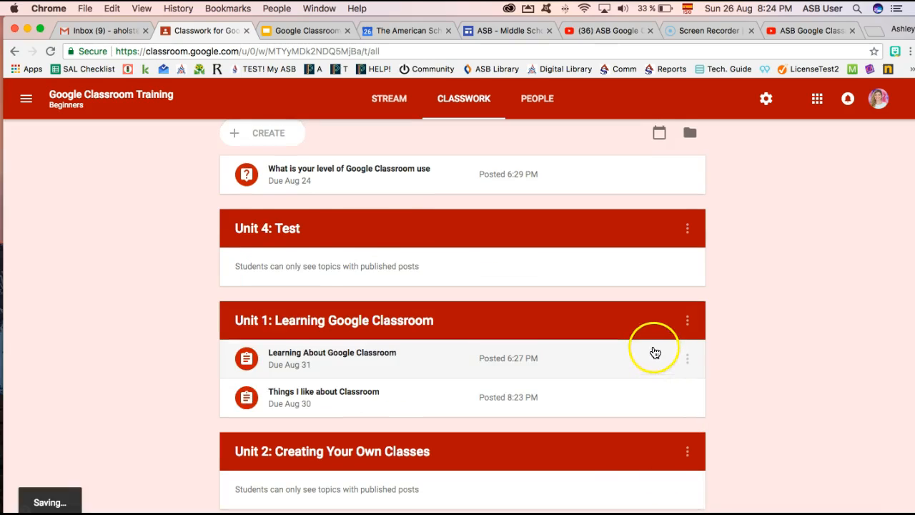
pyautogui.click(687, 242)
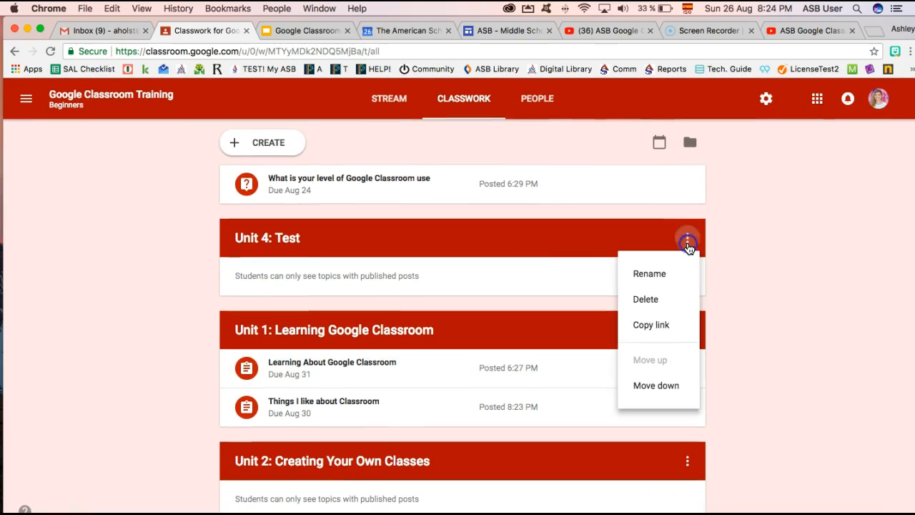
pyautogui.click(662, 323)
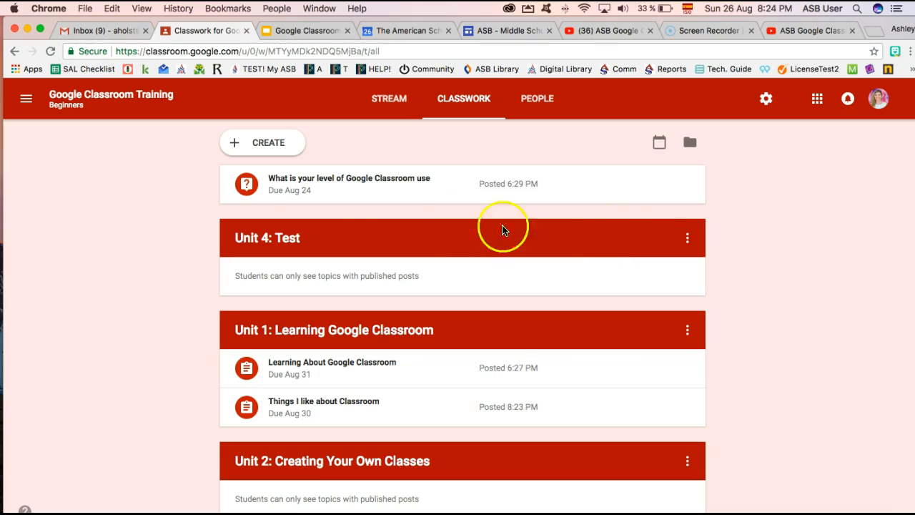
pyautogui.click(25, 508)
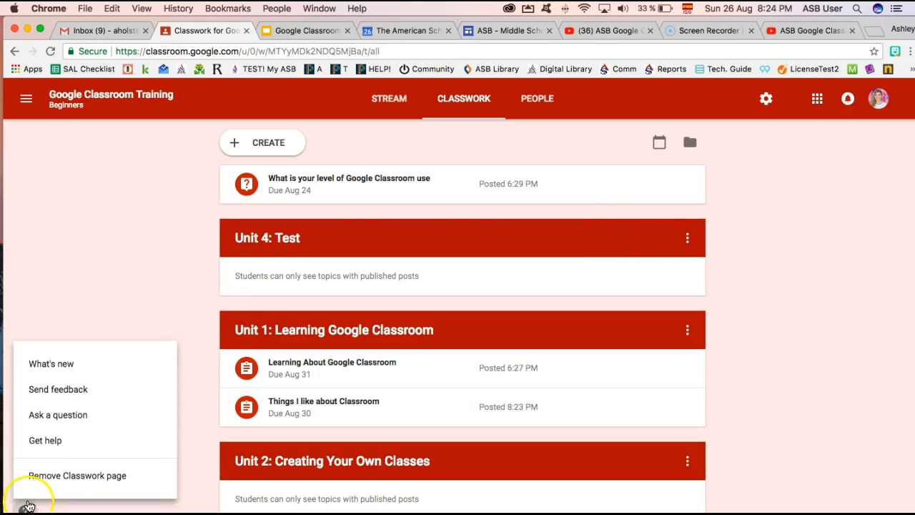
pyautogui.click(90, 307)
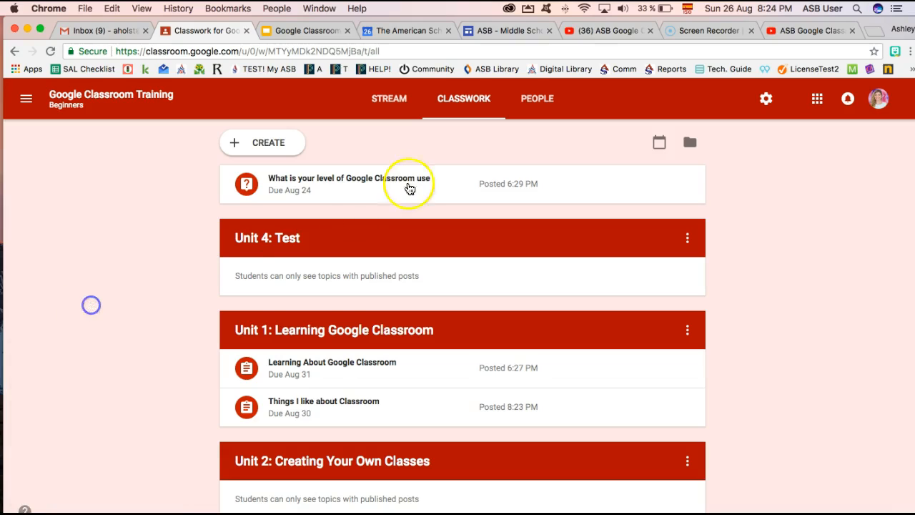
# Edit the question "What is your level of Google Classroom use" to assign it the topic "Unit 4: Test" and save it
pyautogui.click(685, 185)
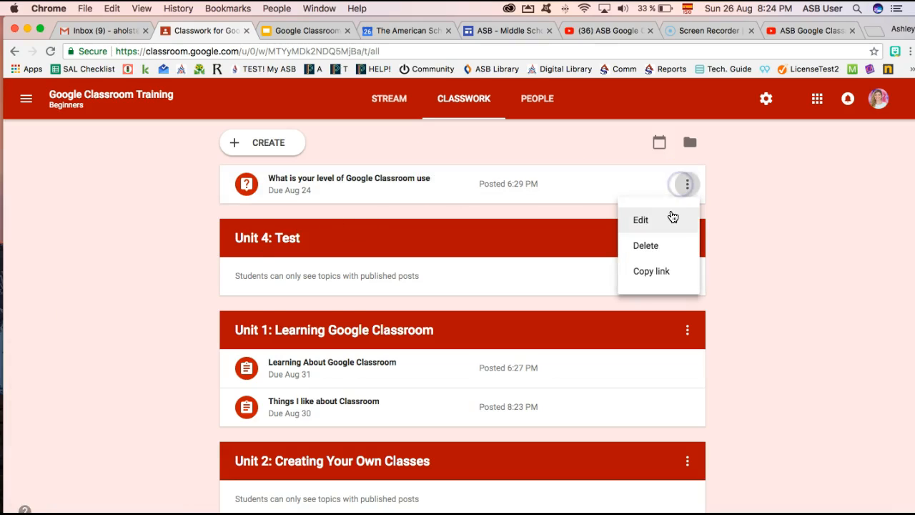
pyautogui.click(672, 217)
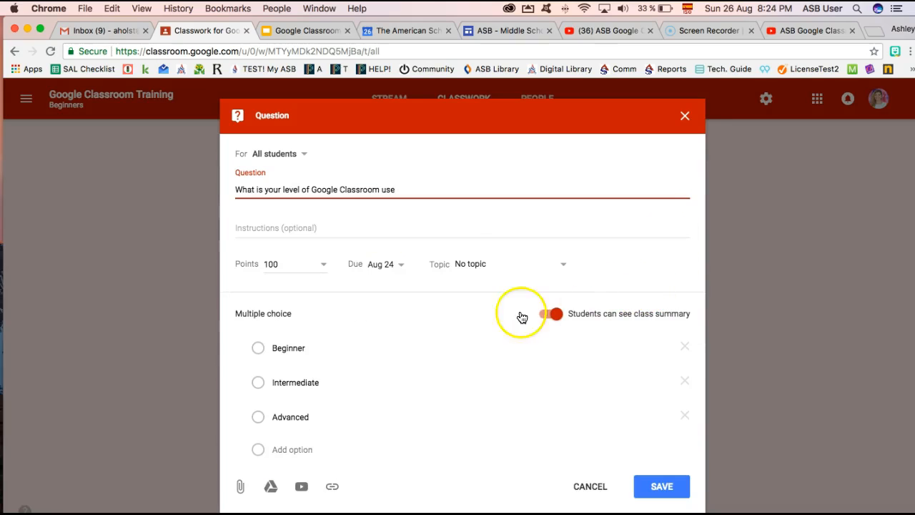
pyautogui.click(467, 264)
pyautogui.click(479, 389)
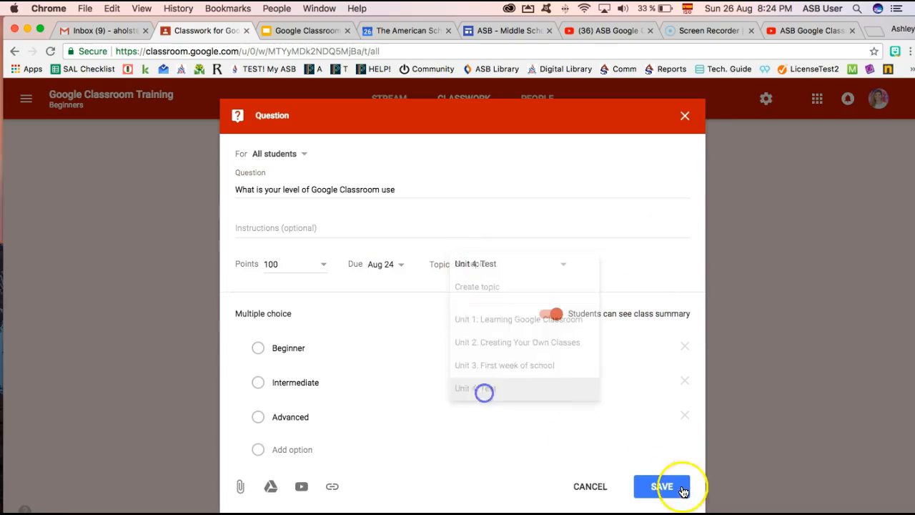
pyautogui.click(671, 489)
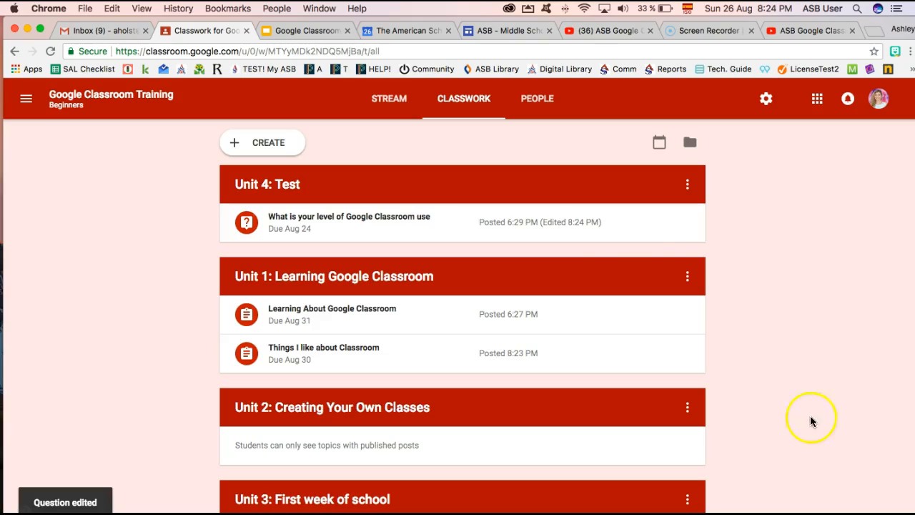
# Move the topic "Unit 1: Learning Google Classroom" up one place, above "Unit 4: Test"
pyautogui.scroll(-2, 458, 301)
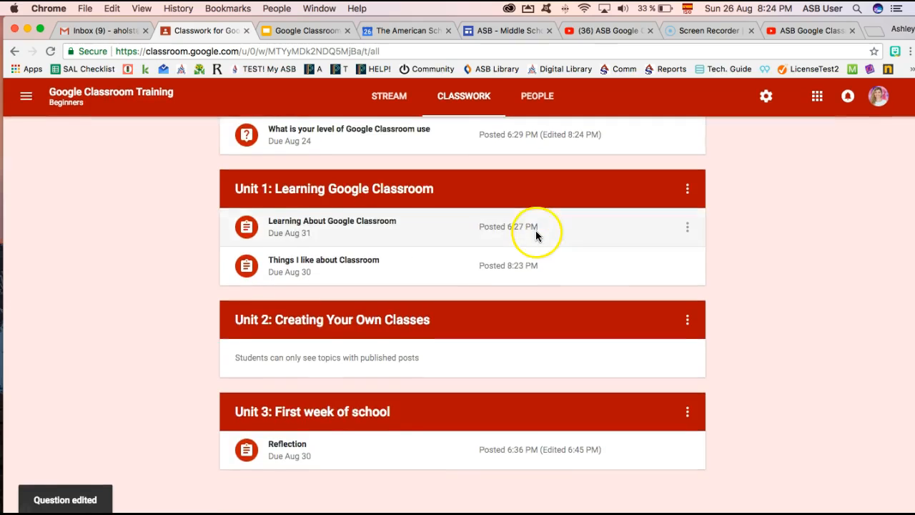
pyautogui.scroll(2, 444, 194)
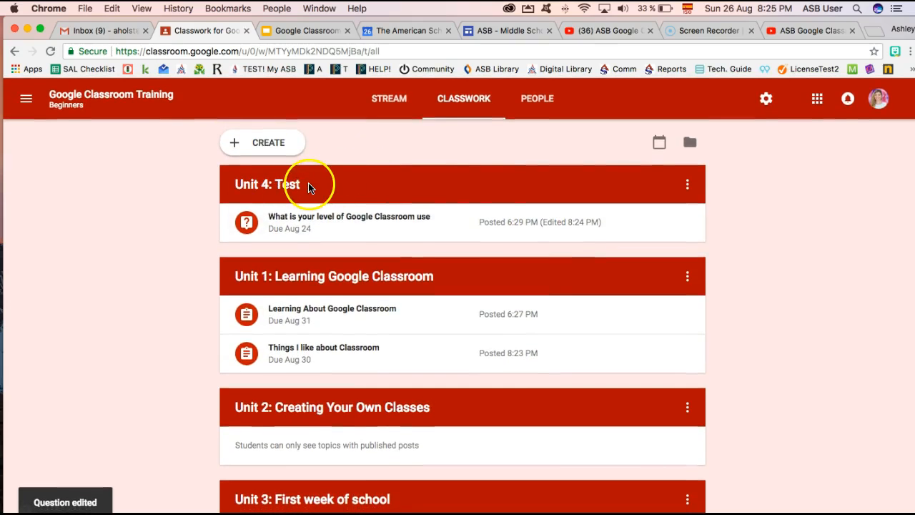
pyautogui.click(687, 276)
pyautogui.click(678, 399)
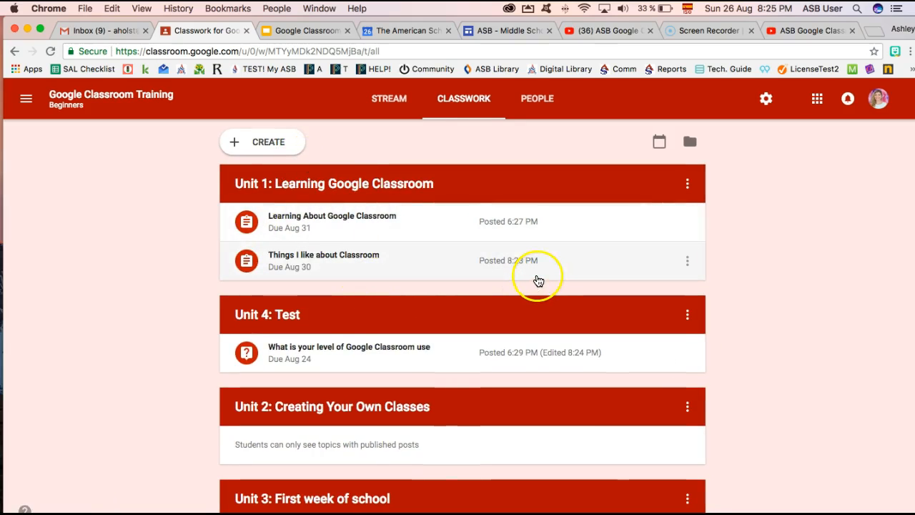
pyautogui.scroll(-2, 538, 284)
pyautogui.hscroll(-2, 538, 281)
pyautogui.hscroll(-1, 538, 281)
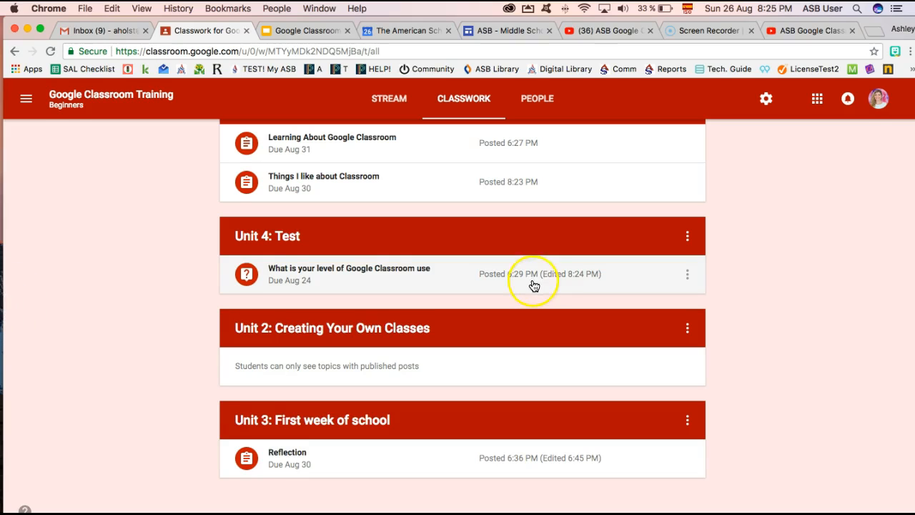
pyautogui.scroll(2, 535, 286)
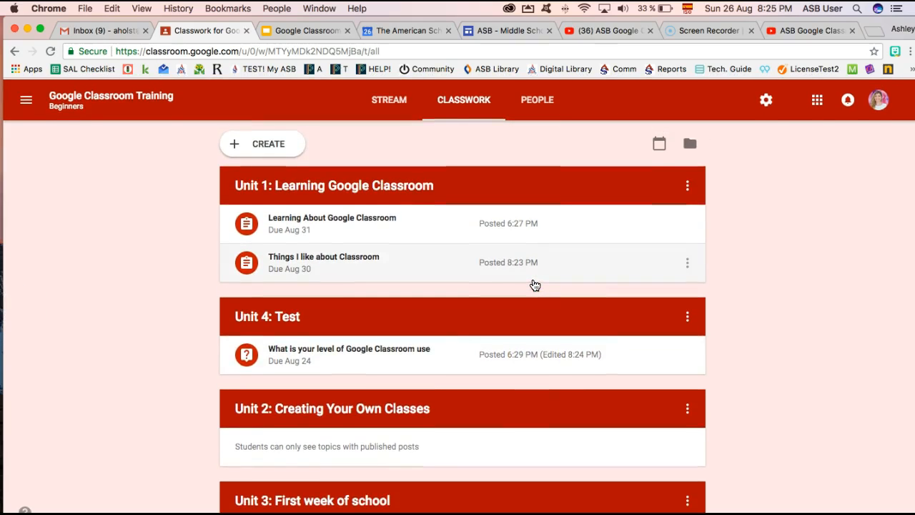
pyautogui.click(245, 142)
pyautogui.click(358, 142)
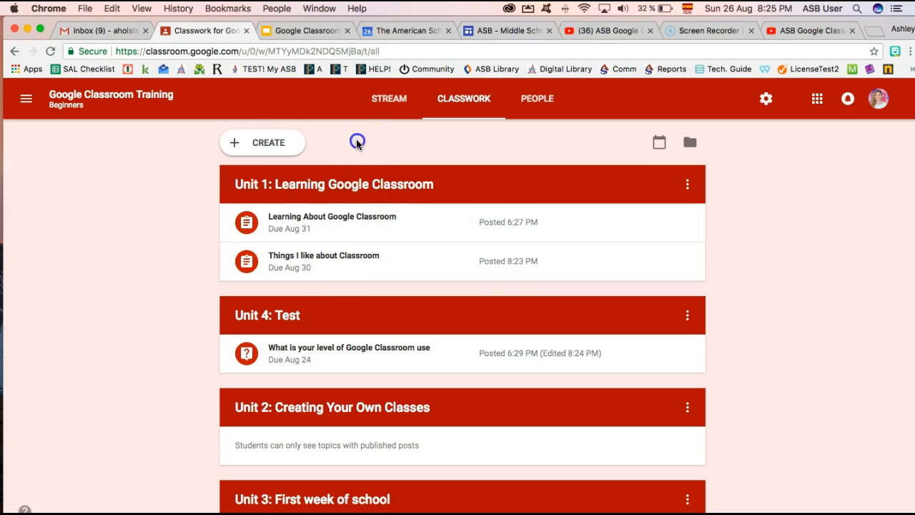
pyautogui.click(296, 145)
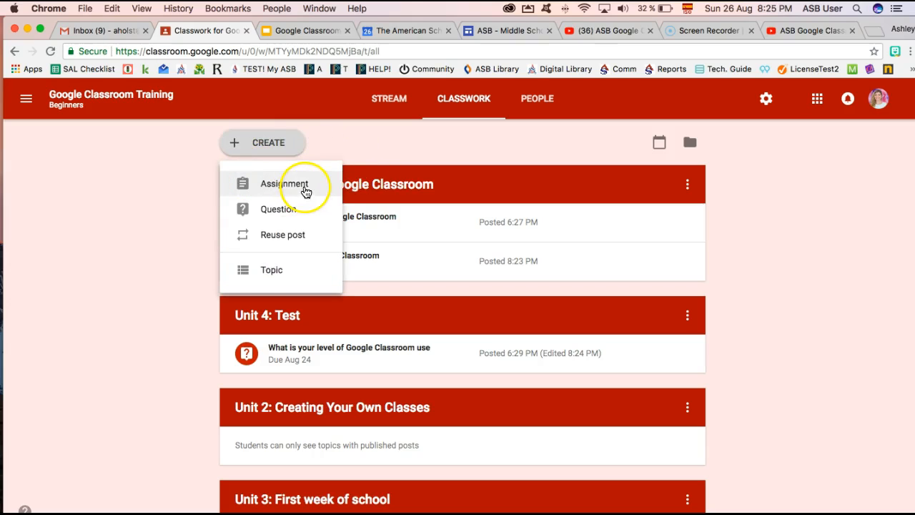
pyautogui.click(438, 141)
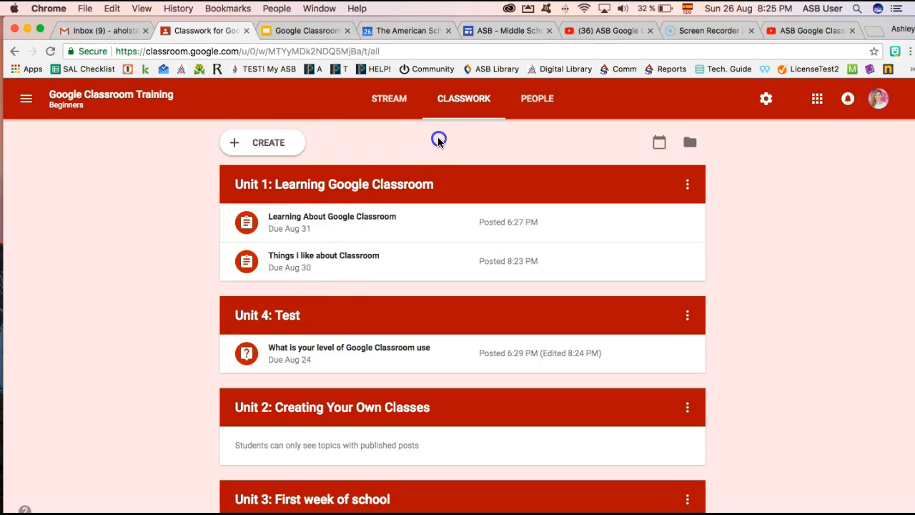
pyautogui.click(276, 143)
pyautogui.click(364, 138)
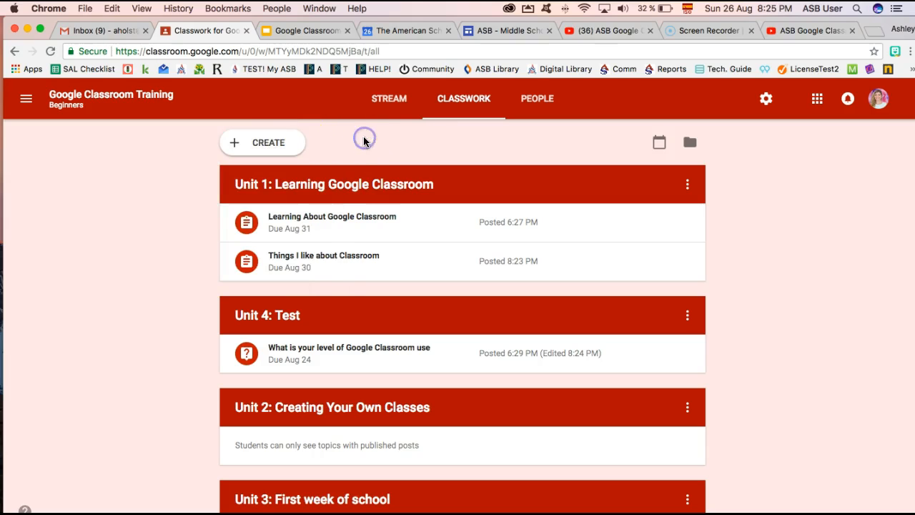